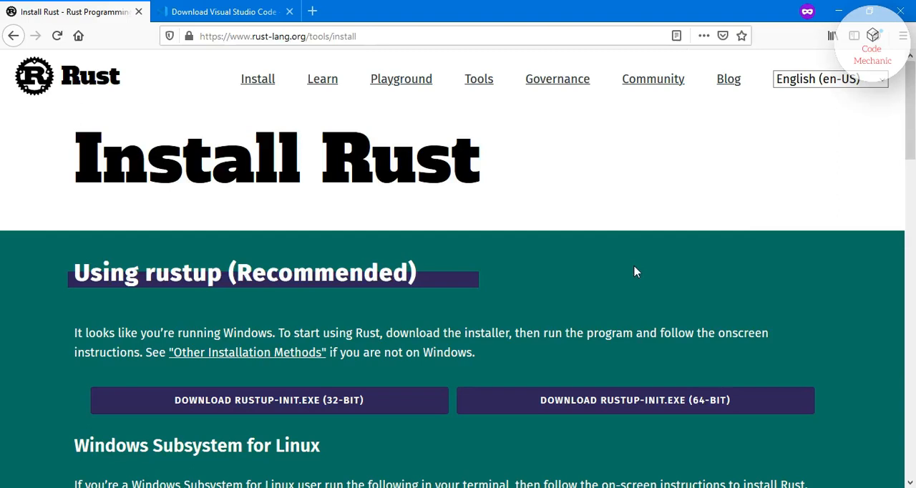
# Download rustup-init.exe (64-bit) from the Rust install page, save it and launch it.
pyautogui.click(760, 412)
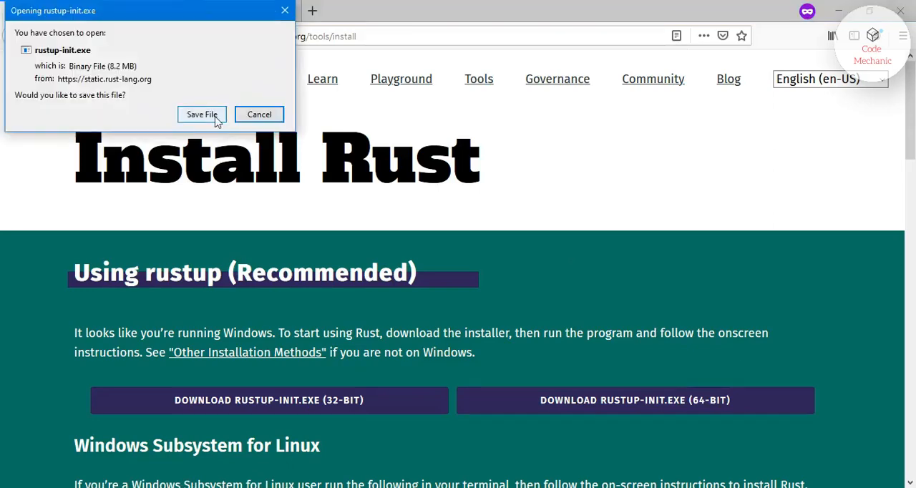
pyautogui.click(202, 115)
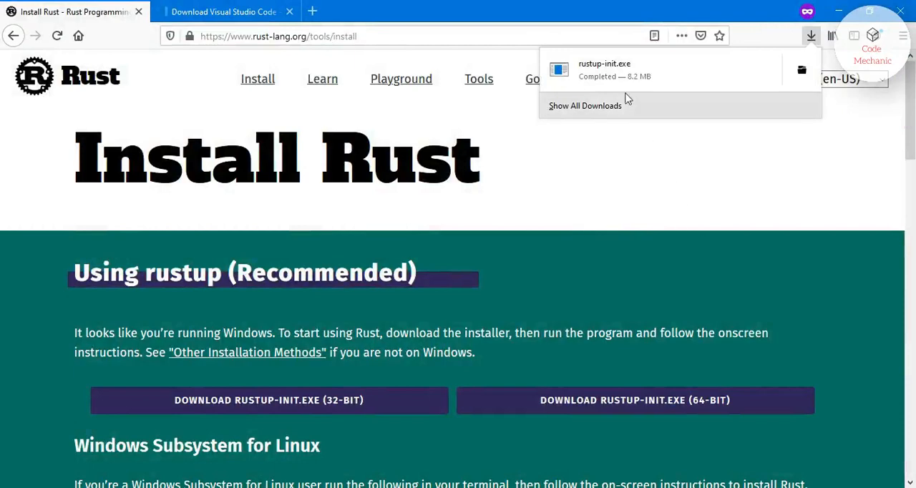
pyautogui.click(630, 69)
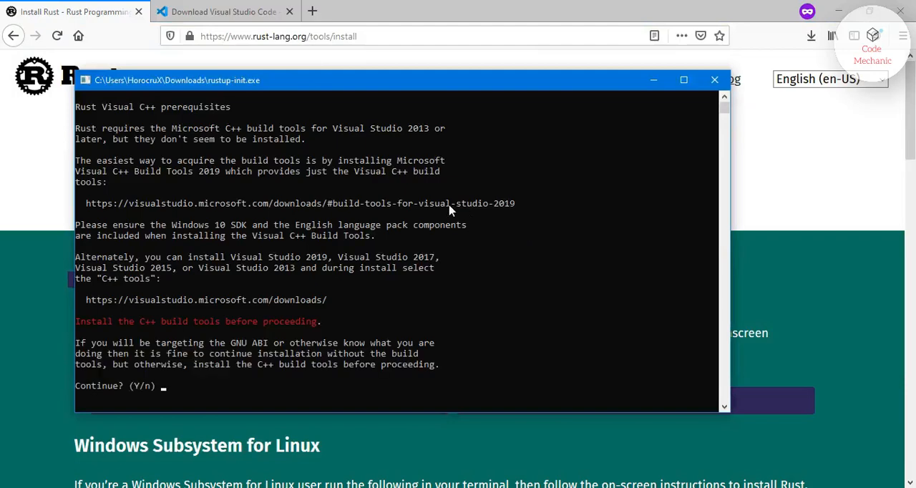
# Continue past the build tools warning (y) and run the default installation (option 1) of stable Rust.
pyautogui.moveTo(338, 81); pyautogui.dragTo(401, 56)
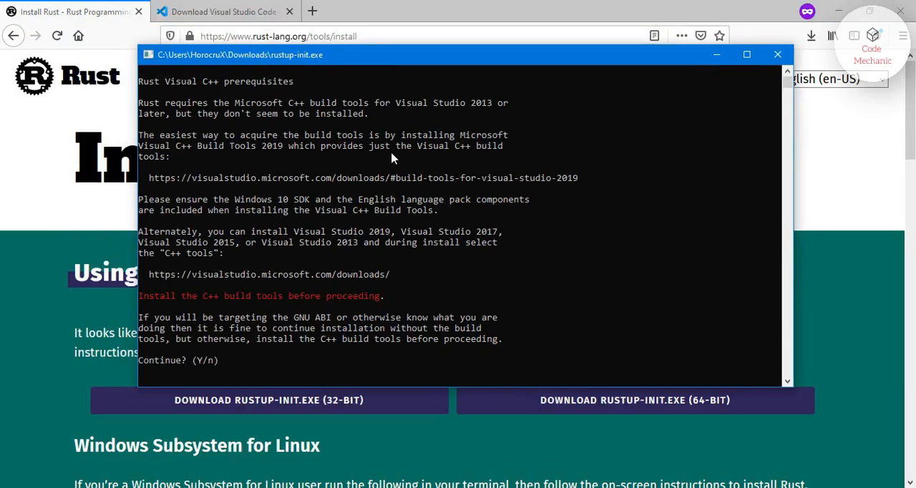
pyautogui.write('y')
pyautogui.press('Return')
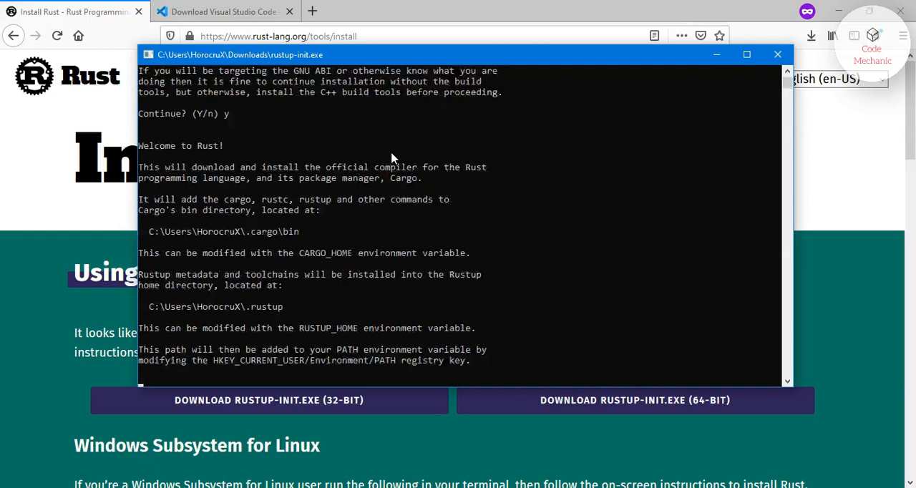
pyautogui.write('1')
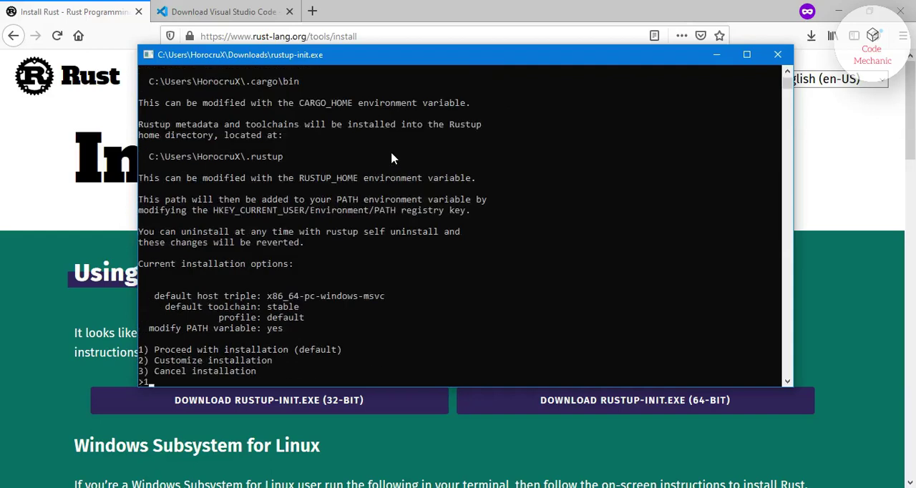
pyautogui.press('Return')
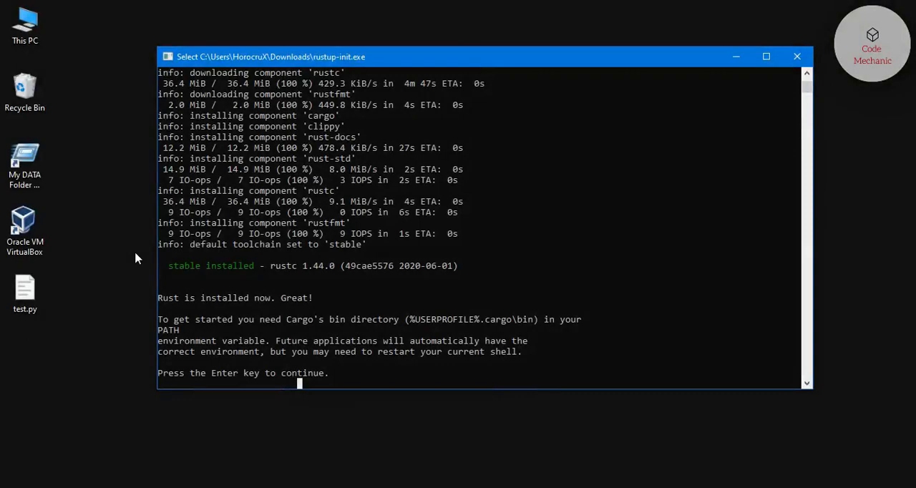
# Reach the user Path variable editor via Start search for 'environ' and Environment Variables.
pyautogui.press('Return')
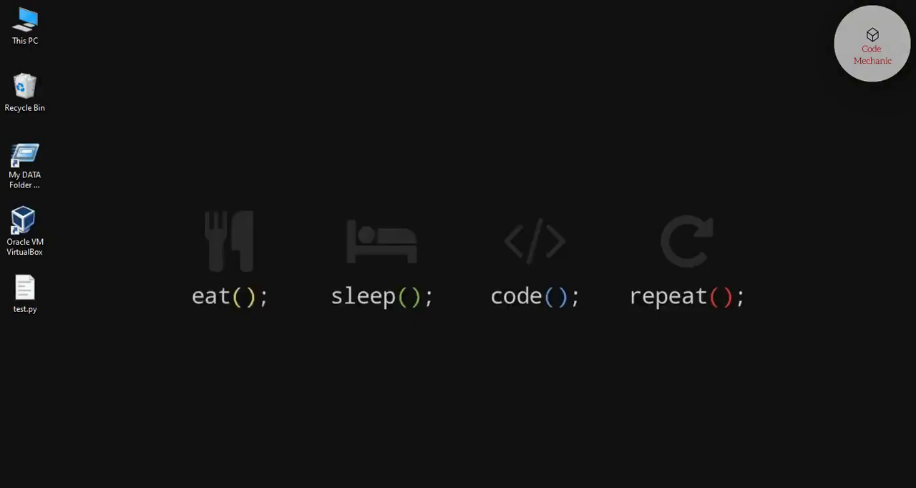
pyautogui.press('super')
pyautogui.write('environ')
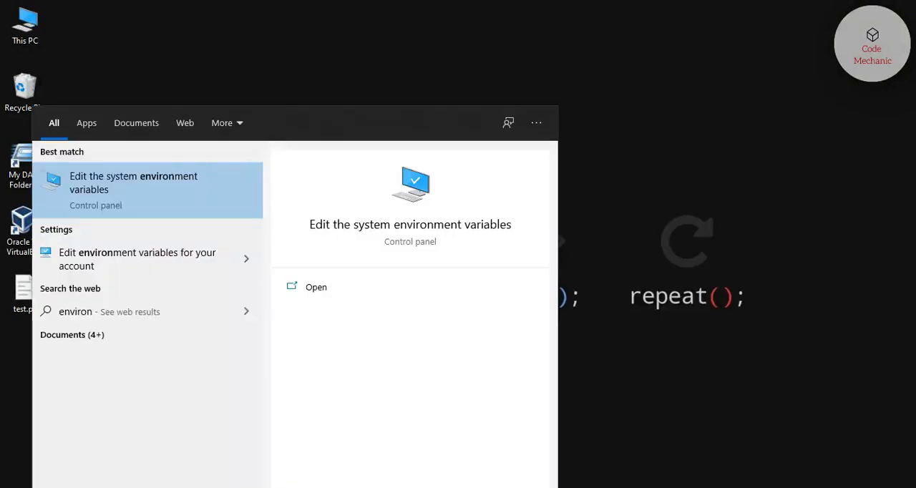
pyautogui.click(131, 181)
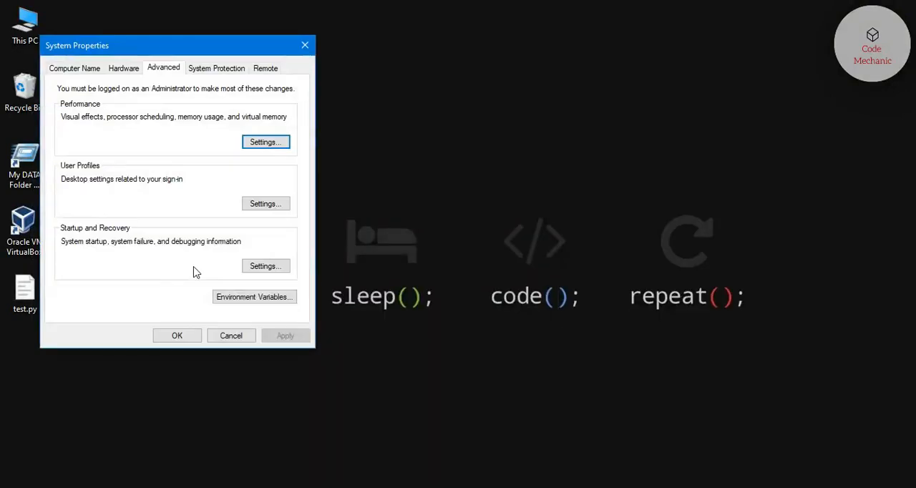
pyautogui.click(233, 297)
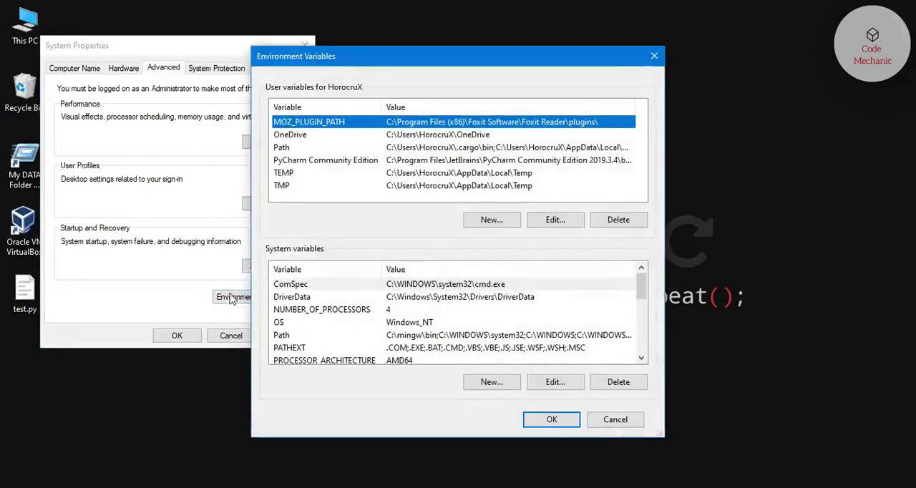
pyautogui.click(286, 147)
pyautogui.click(555, 220)
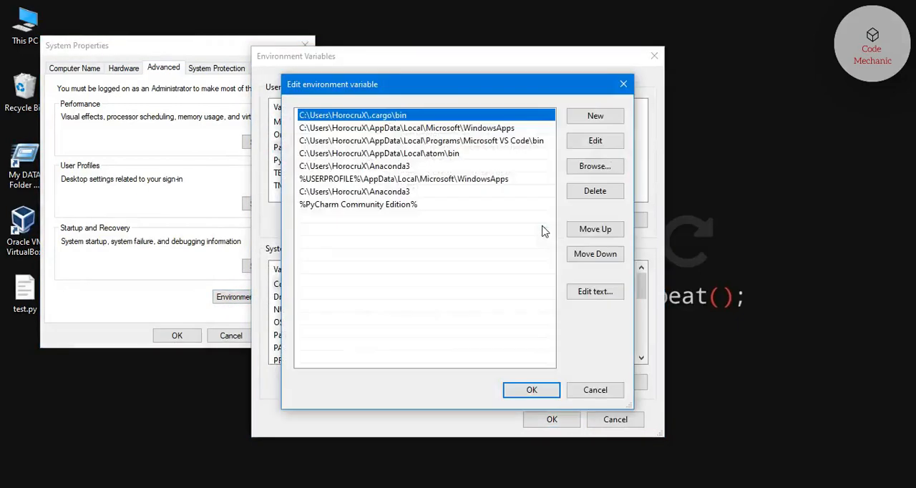
# Add %USERPROFILE%\.cargo\bin as a new user Path entry and save the variable.
pyautogui.click(596, 116)
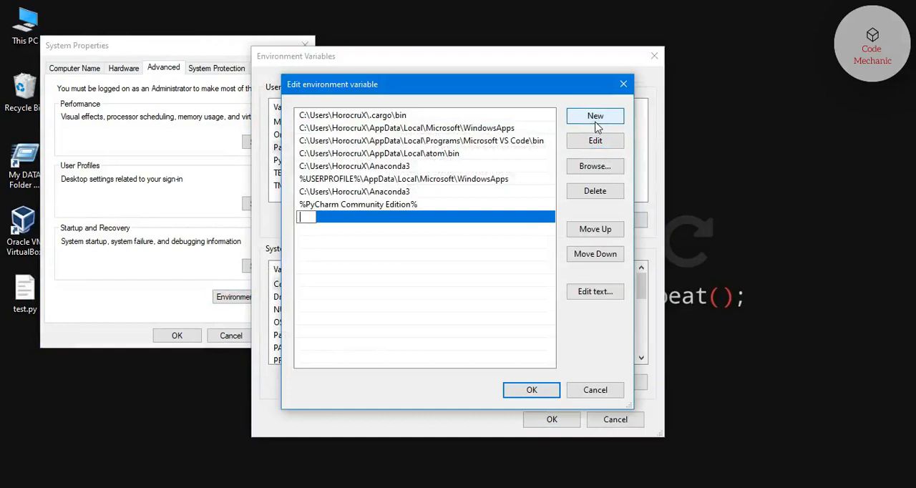
pyautogui.write('%%')
pyautogui.press('Left')
pyautogui.write('USER')
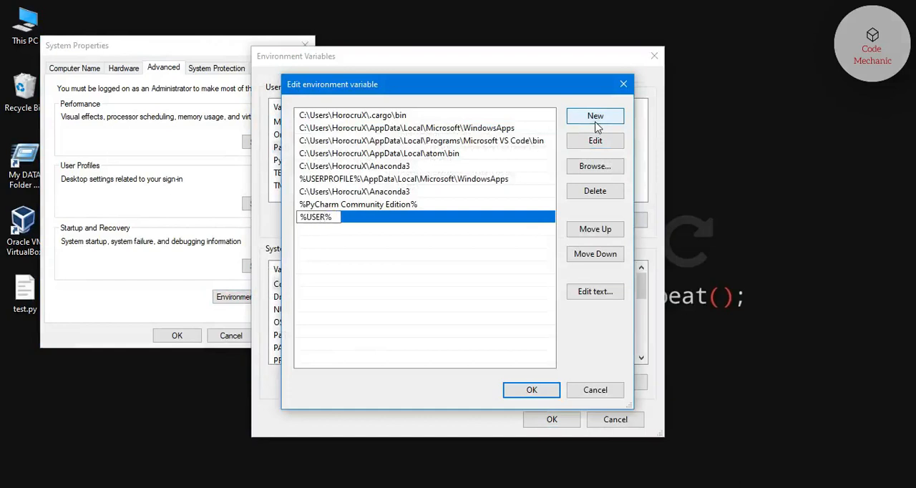
pyautogui.write('PROFILE%')
pyautogui.write('\\.')
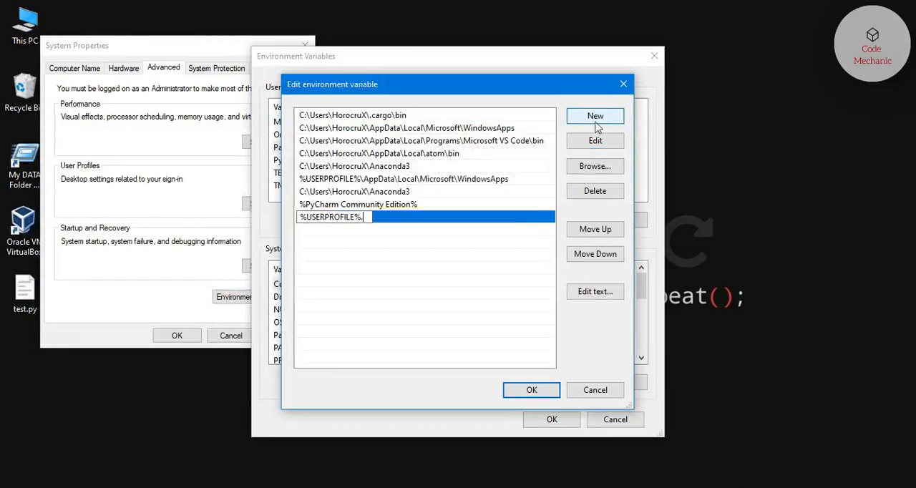
pyautogui.write('cargo\\')
pyautogui.write('bin')
pyautogui.press('Return')
pyautogui.click(532, 390)
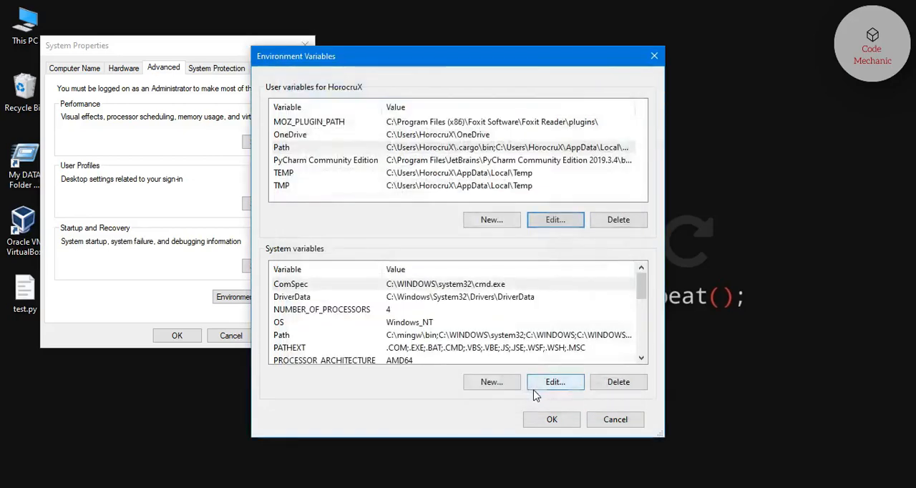
# Start an Administrator Command Prompt, cd to Desktop, mkdir rust_proj and cd into it.
pyautogui.click(552, 419)
pyautogui.press('super')
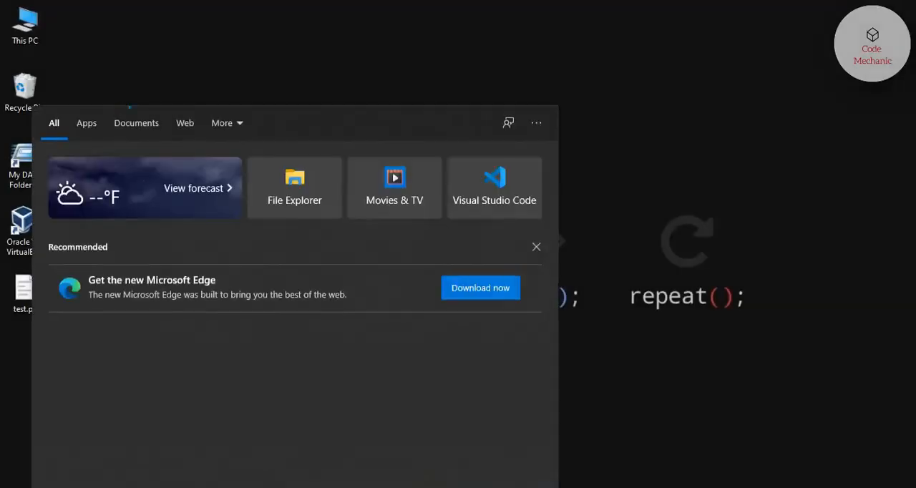
pyautogui.write('cmd')
pyautogui.hotkey('ctrl', 'shift', 'Return')
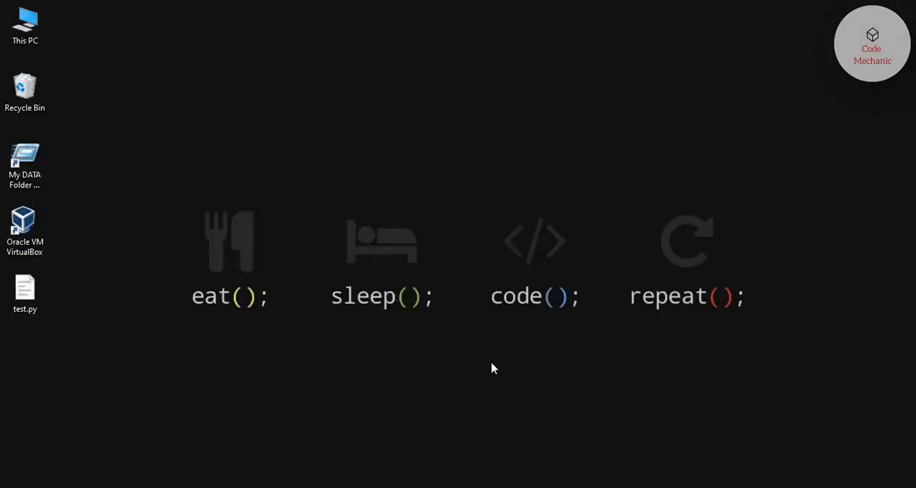
pyautogui.write('cd De')
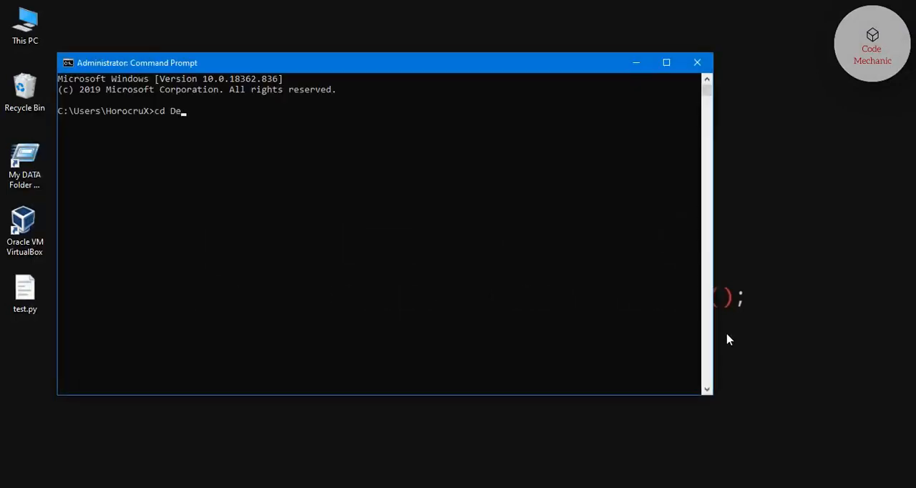
pyautogui.write('sktop')
pyautogui.press('Return')
pyautogui.write('m')
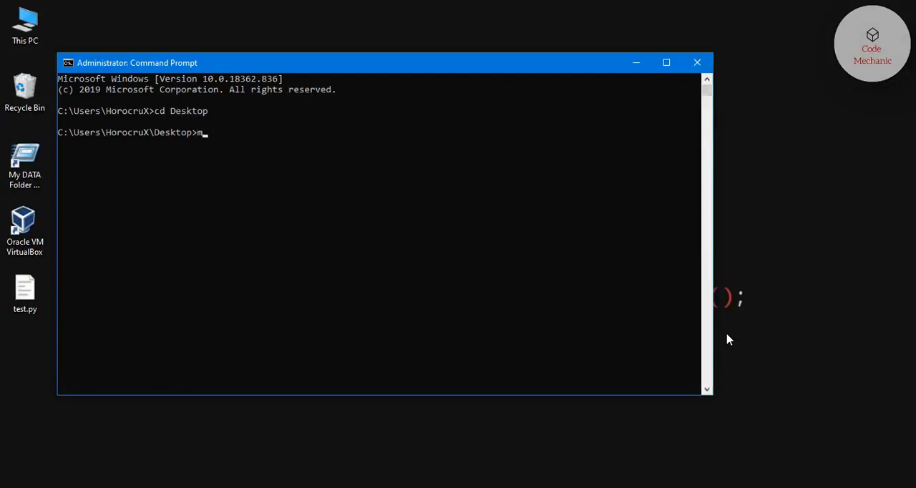
pyautogui.write('kdir rust')
pyautogui.write('_proj')
pyautogui.press('Return')
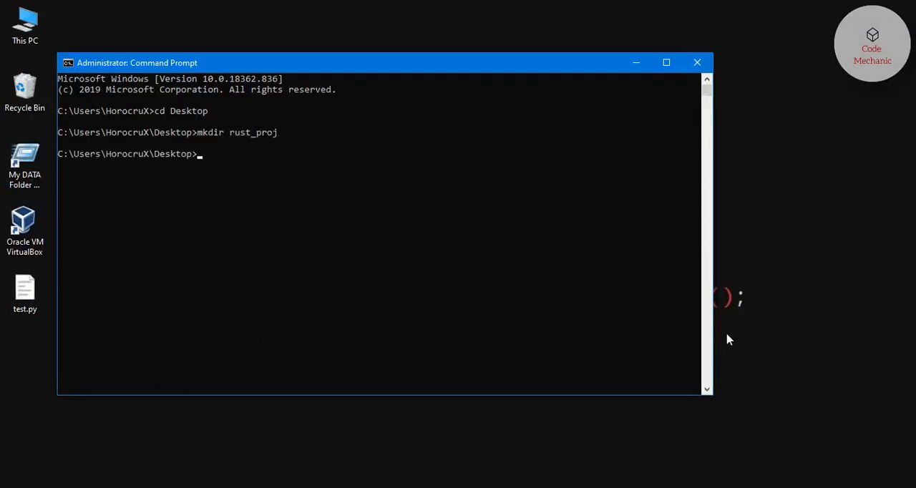
pyautogui.write('cd rust')
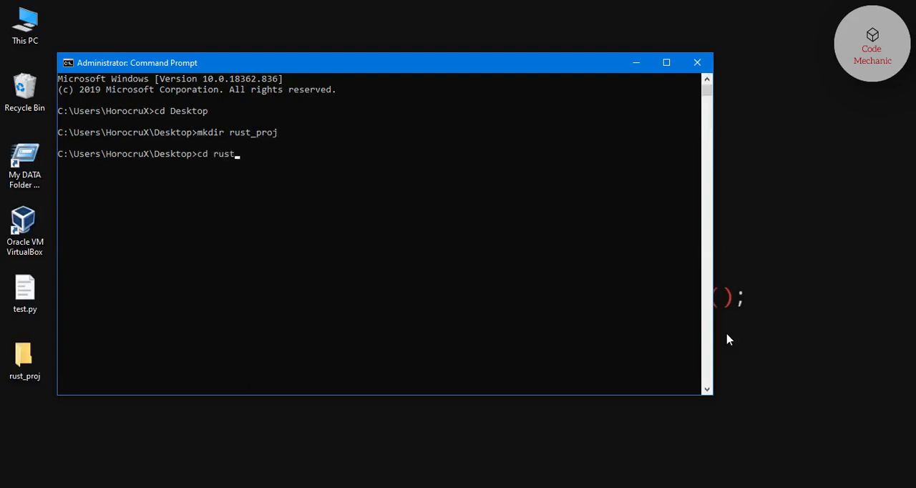
pyautogui.write('_proj')
pyautogui.press('Return')
pyautogui.write('c')
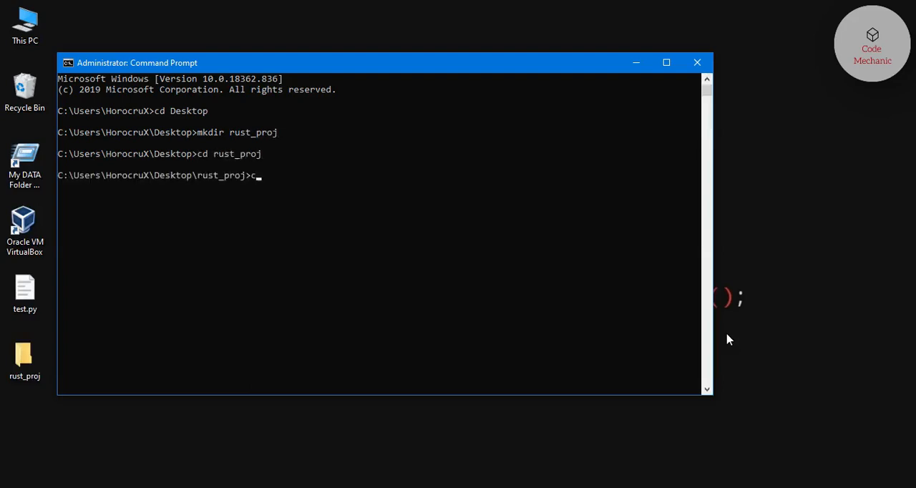
pyautogui.write('argo hello')
pyautogui.write('_world')
# Generate the hello_world binary package with cargo new hello_world.
pyautogui.press('Return')
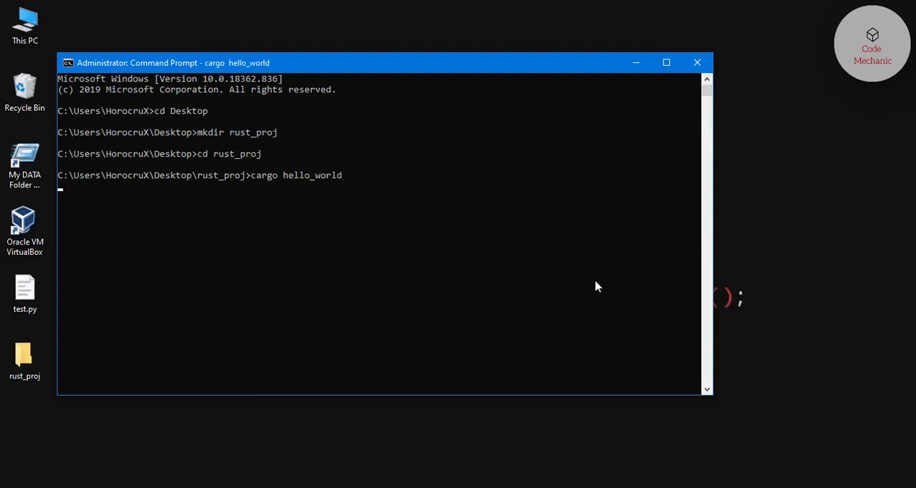
pyautogui.moveTo(411, 64); pyautogui.dragTo(504, 63)
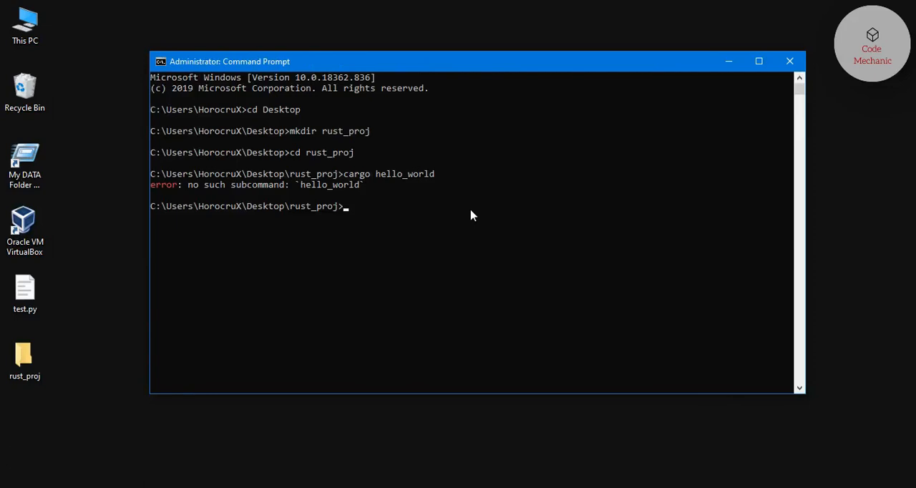
pyautogui.write('cargo new hell')
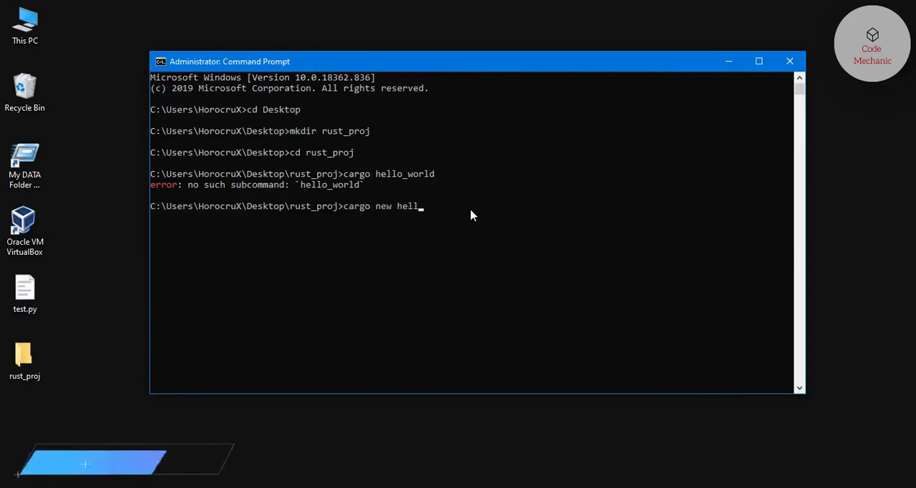
pyautogui.write('o_world')
pyautogui.press('Return')
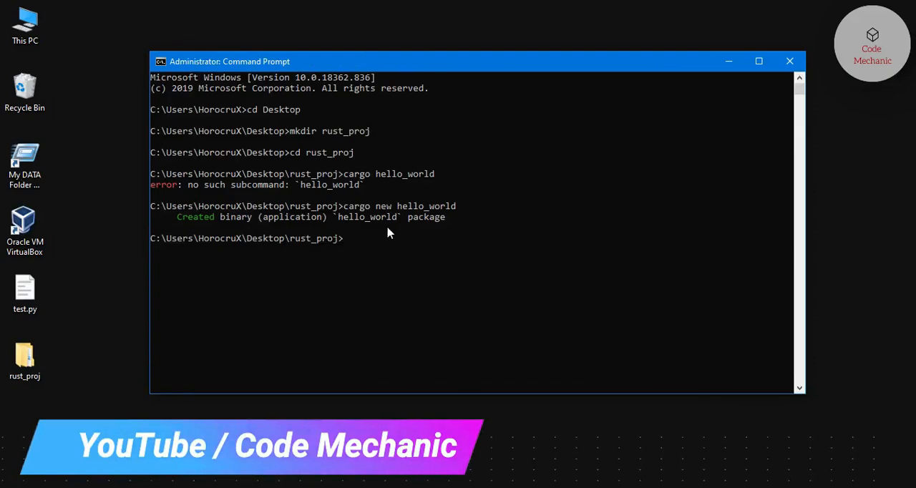
# Browse into Desktop\rust_proj\hello_world\src in File Explorer so main.rs is listed.
pyautogui.doubleClick(24, 358)
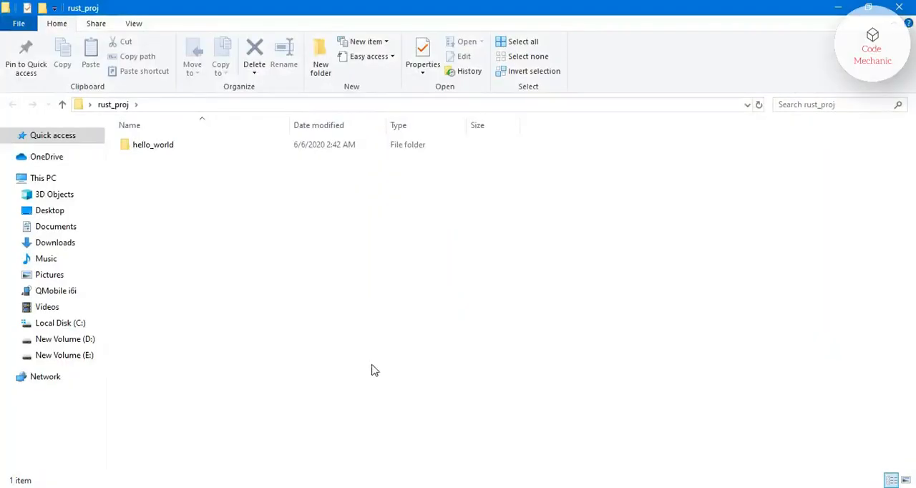
pyautogui.doubleClick(340, 144)
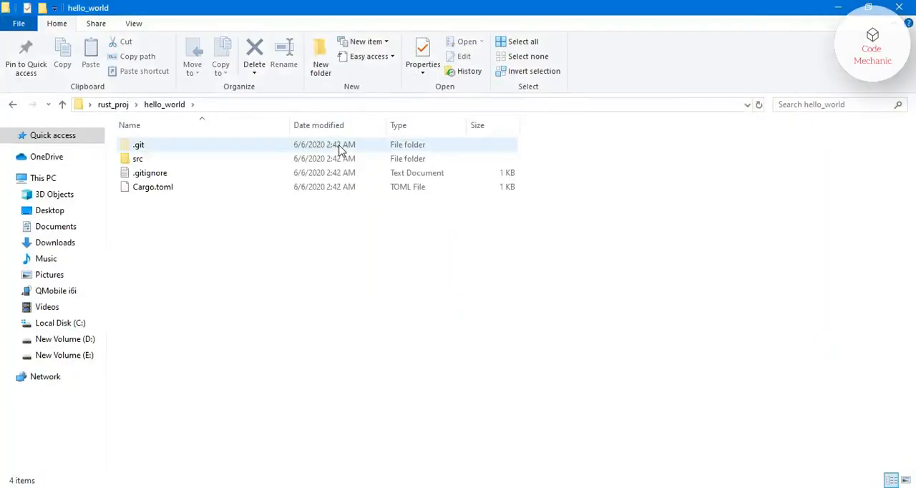
pyautogui.press('Down')
pyautogui.press('Down')
pyautogui.press('Down')
pyautogui.press('Up')
pyautogui.press('Up')
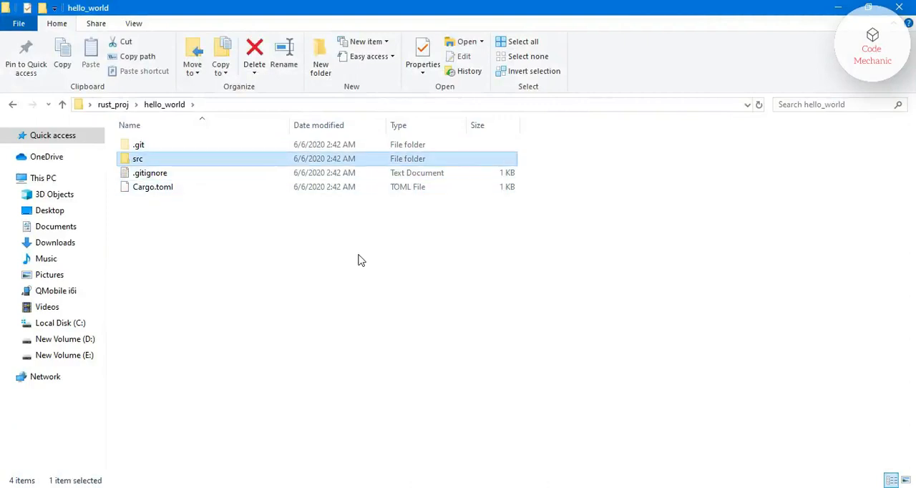
pyautogui.press('Return')
pyautogui.press('Down')
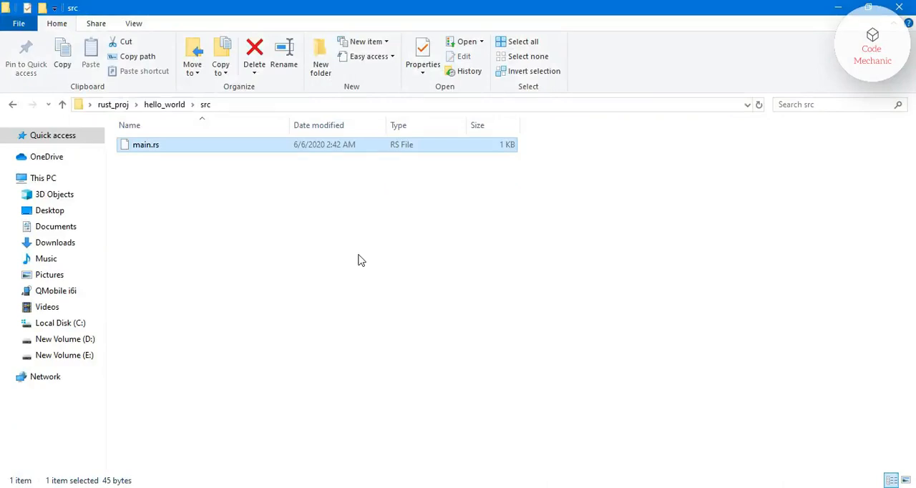
# In Command Prompt cd hello_world, dir, cd src, cls, then rustc main.rs (fails on missing link.exe).
pyautogui.hotkey('alt', 'Tab')
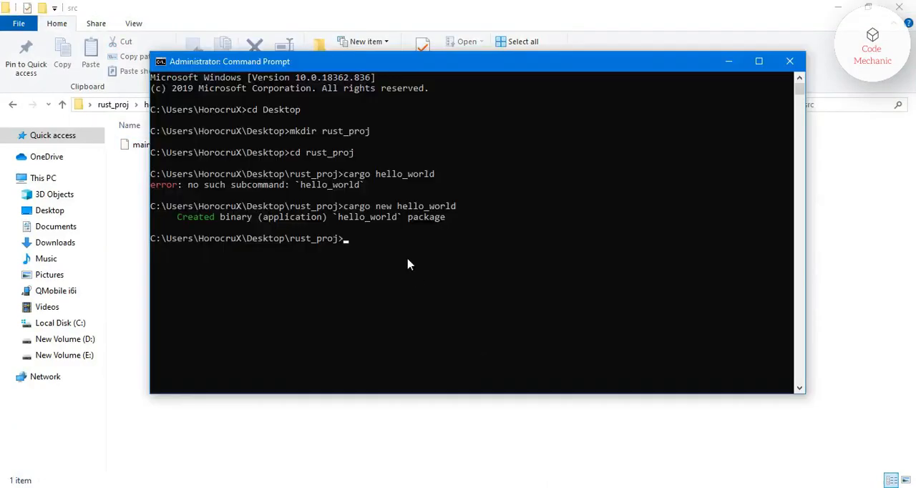
pyautogui.write('cd hello_')
pyautogui.write('world')
pyautogui.press('Return')
pyautogui.write('dir')
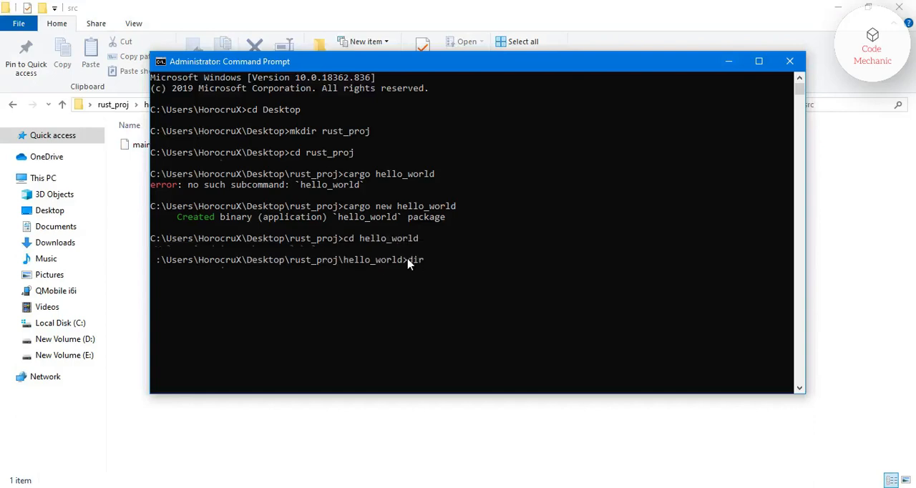
pyautogui.press('Return')
pyautogui.write('cd sr')
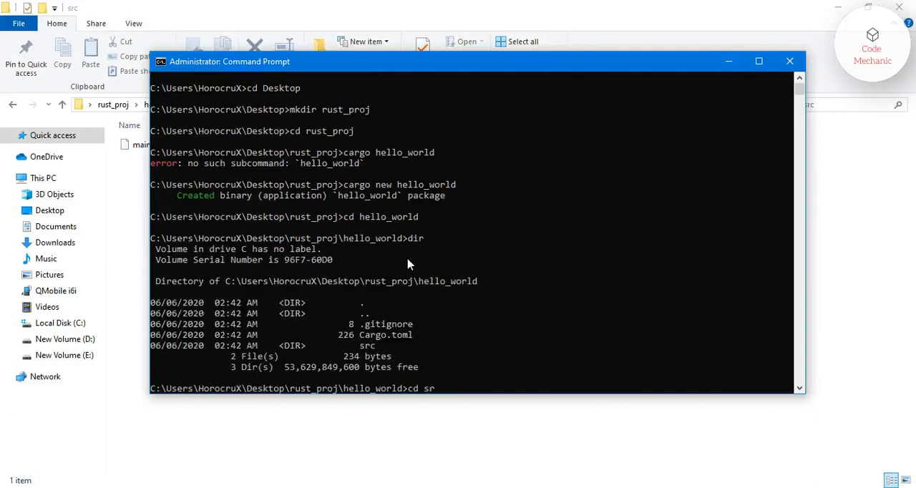
pyautogui.write('c')
pyautogui.press('Return')
pyautogui.write('cls')
pyautogui.press('Return')
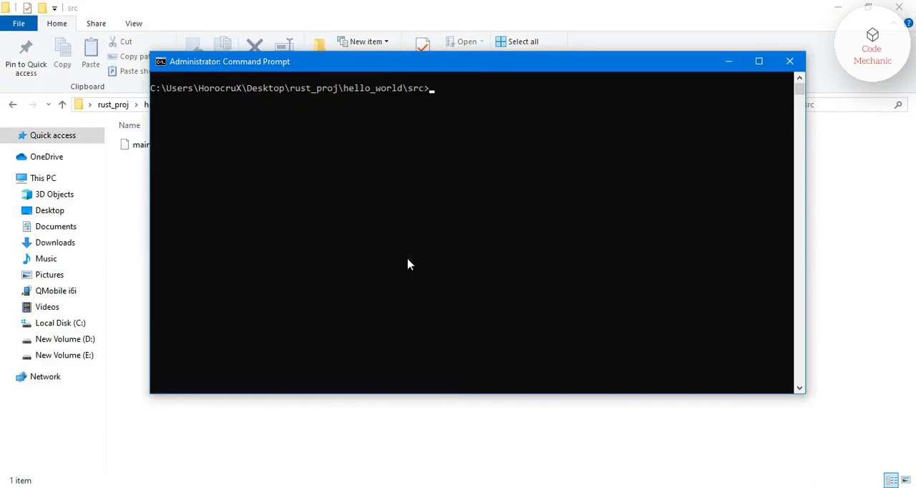
pyautogui.write('rustc ma')
pyautogui.write('in.rs')
pyautogui.press('Return')
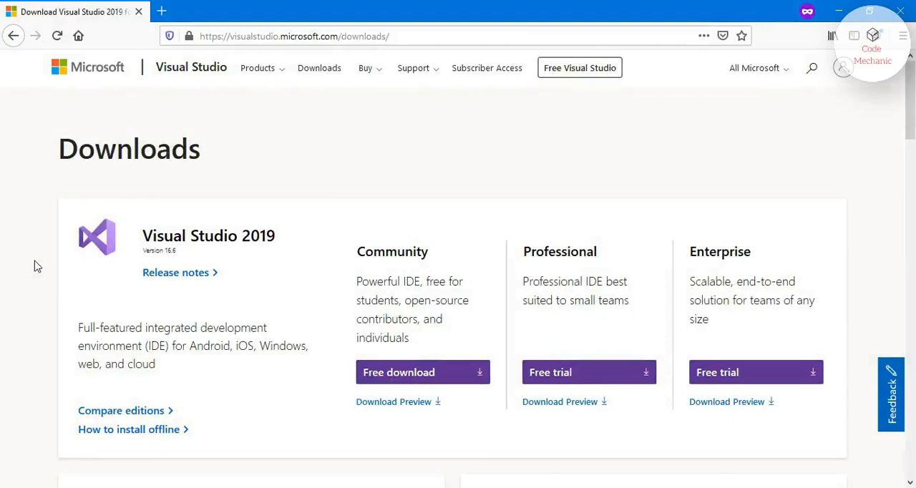
# On the Visual Studio downloads page, expand the Tools for Visual Studio 2019 section.
pyautogui.click(408, 36)
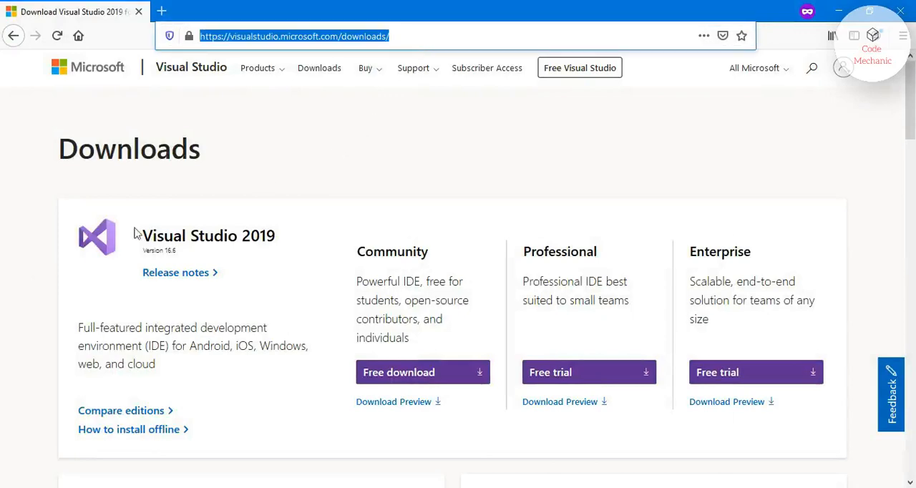
pyautogui.click(45, 288)
pyautogui.scroll(-4, 46, 288)
pyautogui.scroll(-2, 46, 289)
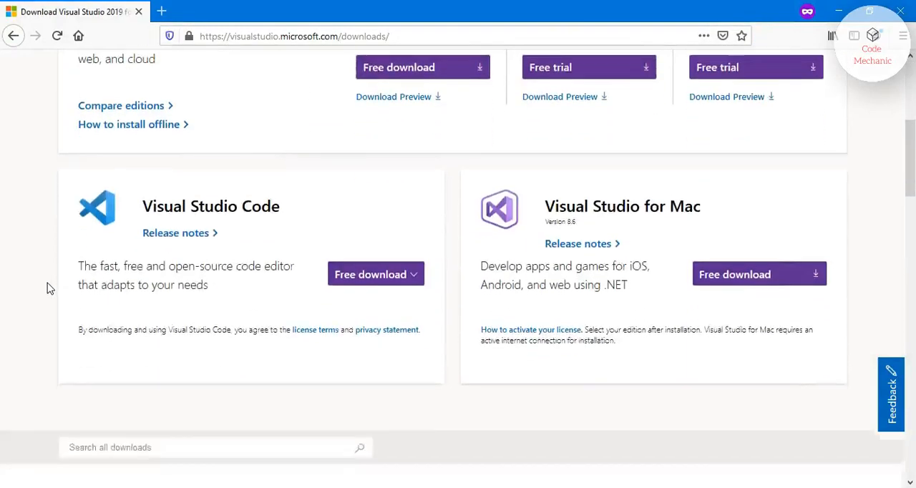
pyautogui.scroll(-6, 46, 289)
pyautogui.scroll(-2, 46, 288)
pyautogui.click(75, 213)
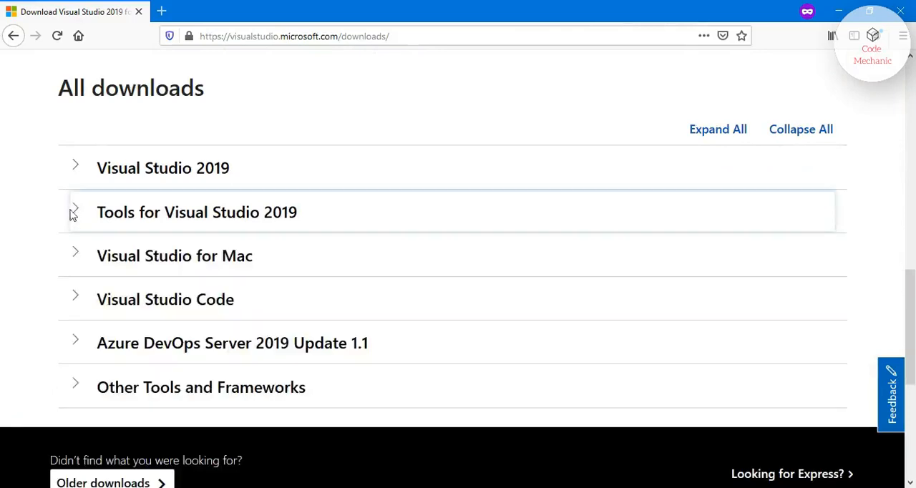
pyautogui.click(86, 215)
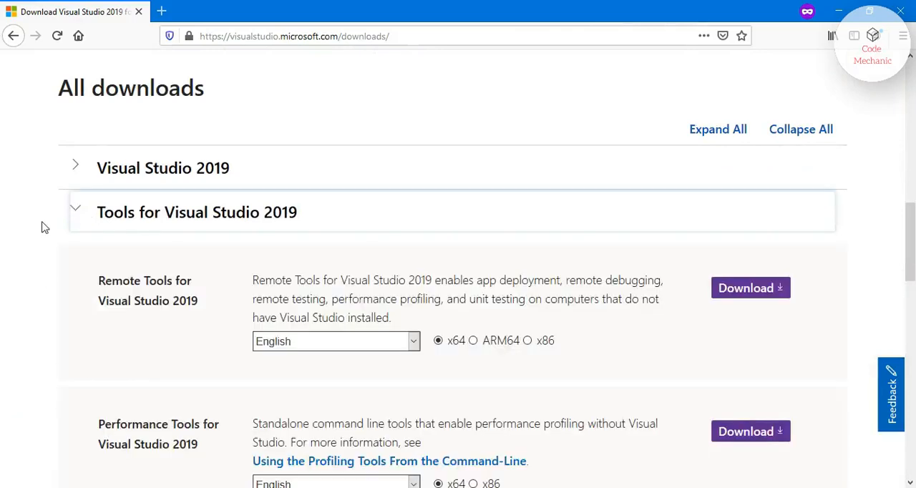
pyautogui.scroll(-3, 44, 227)
pyautogui.scroll(-4, 44, 228)
pyautogui.scroll(-3, 44, 228)
pyautogui.scroll(-2, 79, 250)
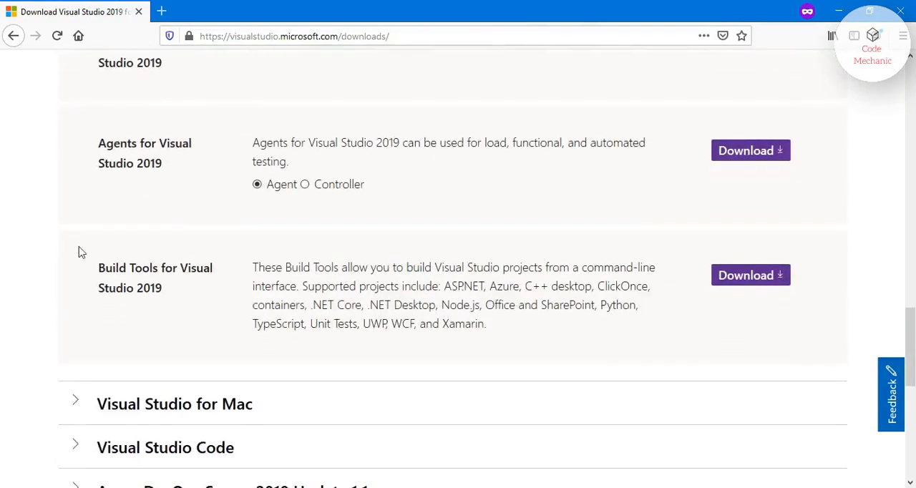
pyautogui.moveTo(129, 268); pyautogui.dragTo(165, 287)
pyautogui.click(333, 296)
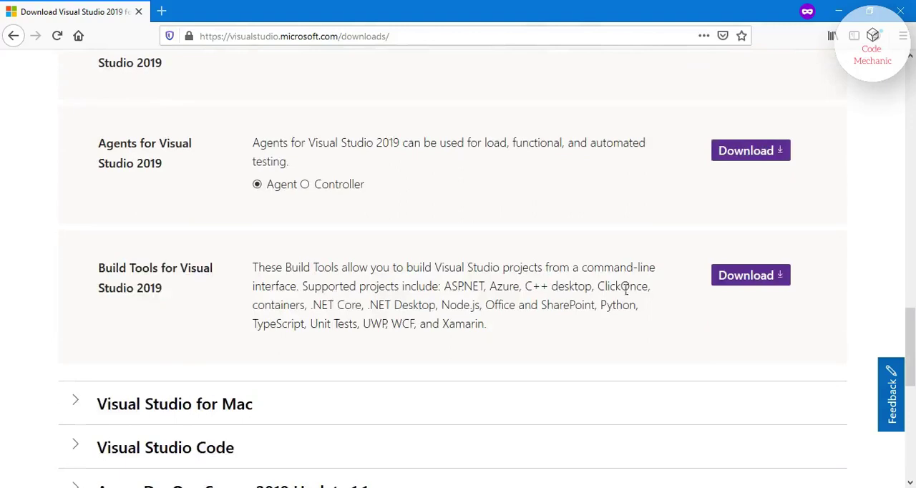
# Download vs_BuildTools.exe for Build Tools for Visual Studio 2019, save it and run it.
pyautogui.click(784, 279)
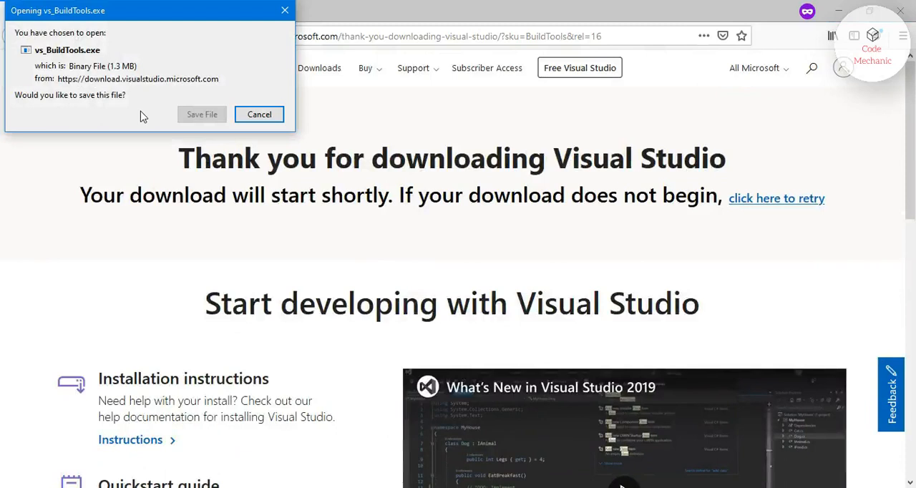
pyautogui.click(201, 115)
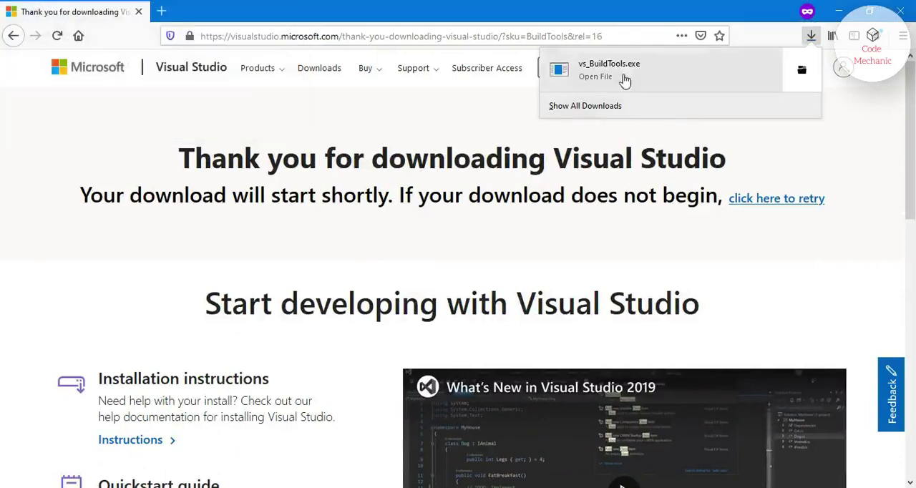
pyautogui.click(615, 68)
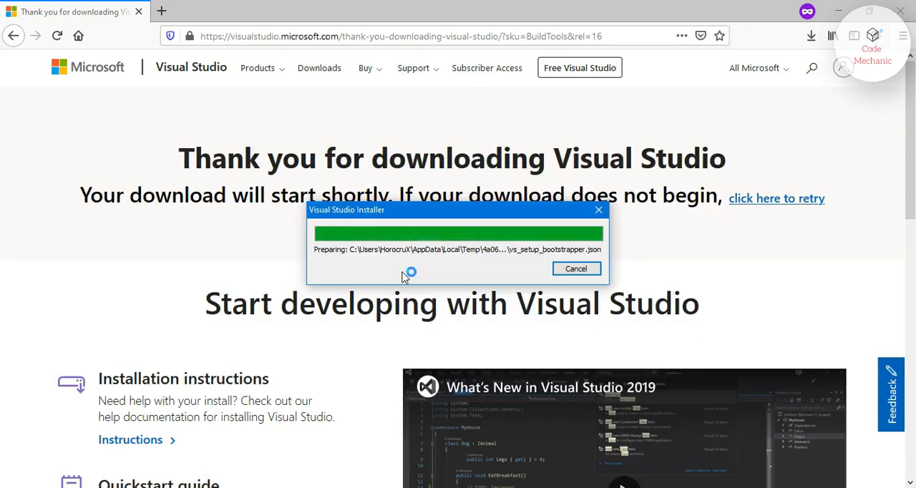
# Continue setup, tick the C++ build tools workload and install Build Tools 2019.
pyautogui.click(573, 322)
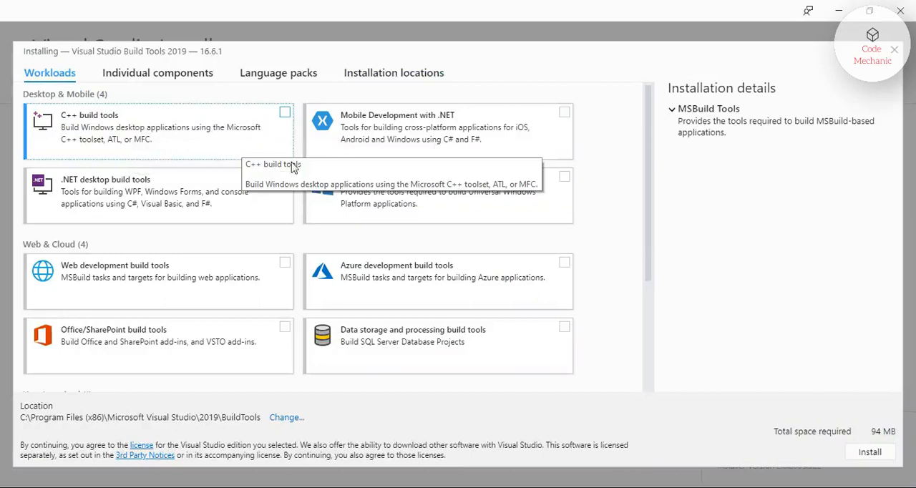
pyautogui.click(284, 113)
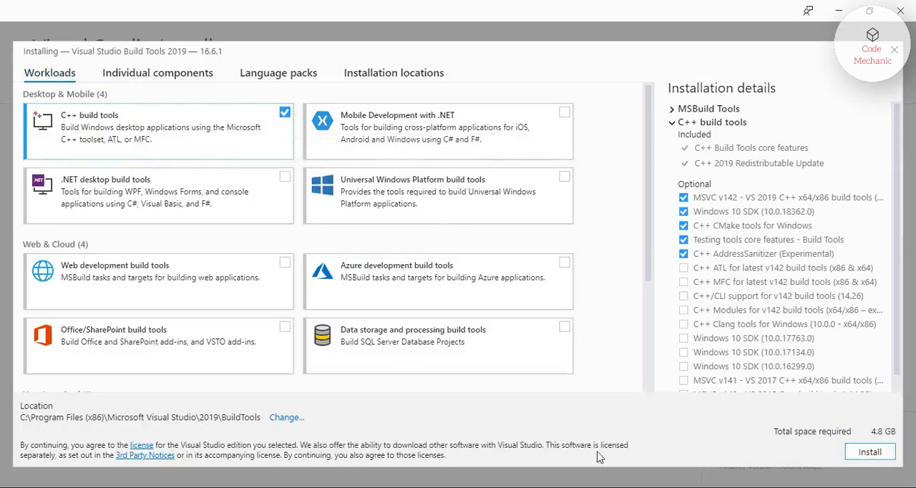
pyautogui.click(285, 112)
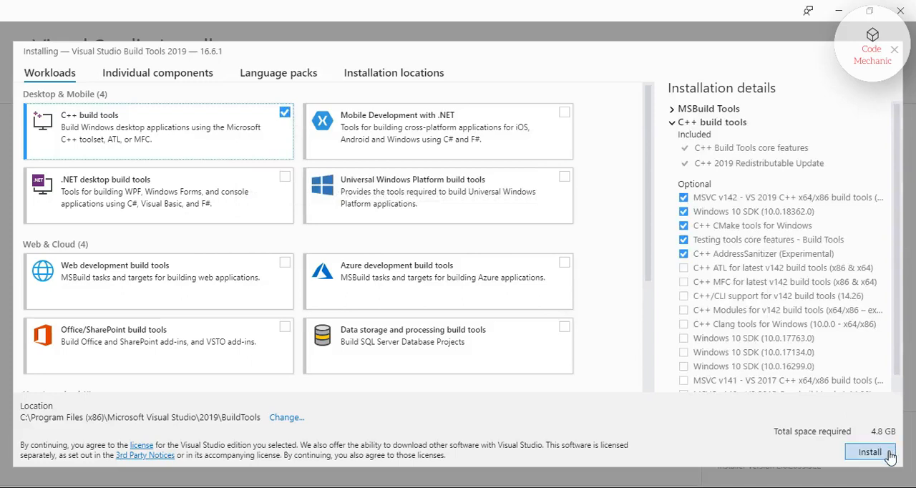
pyautogui.click(870, 452)
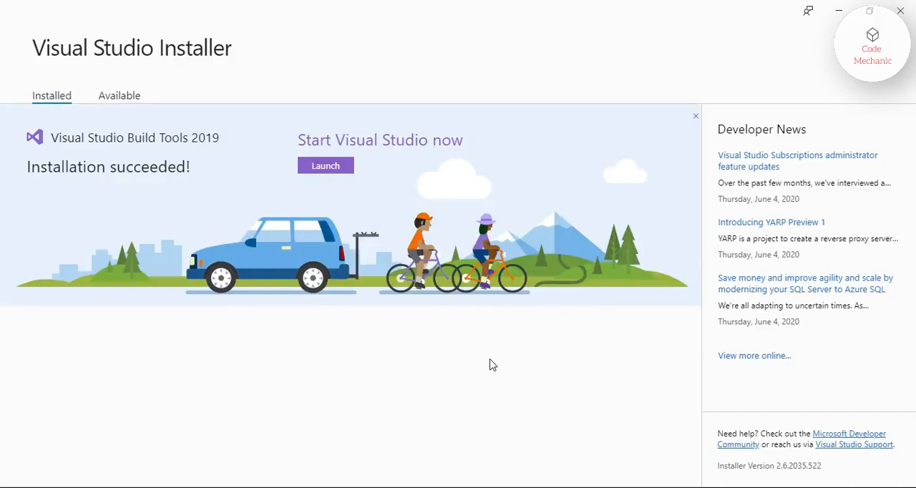
# Minimize the installer and view main.rs's Hello, world program in Notepad.
pyautogui.click(839, 10)
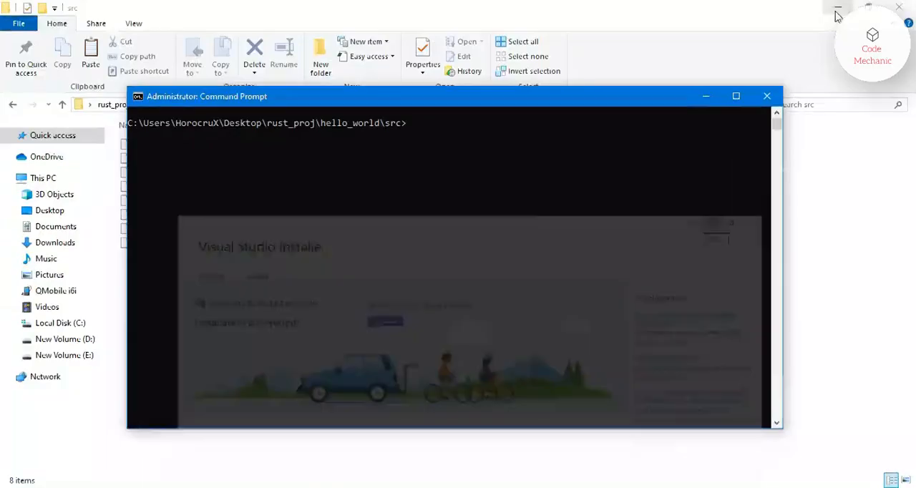
pyautogui.moveTo(423, 104); pyautogui.dragTo(570, 116)
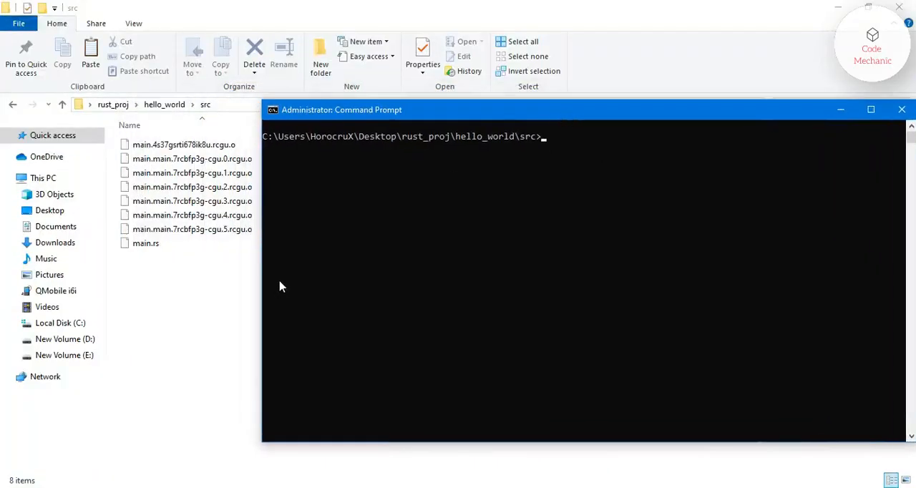
pyautogui.press('super')
pyautogui.write('note')
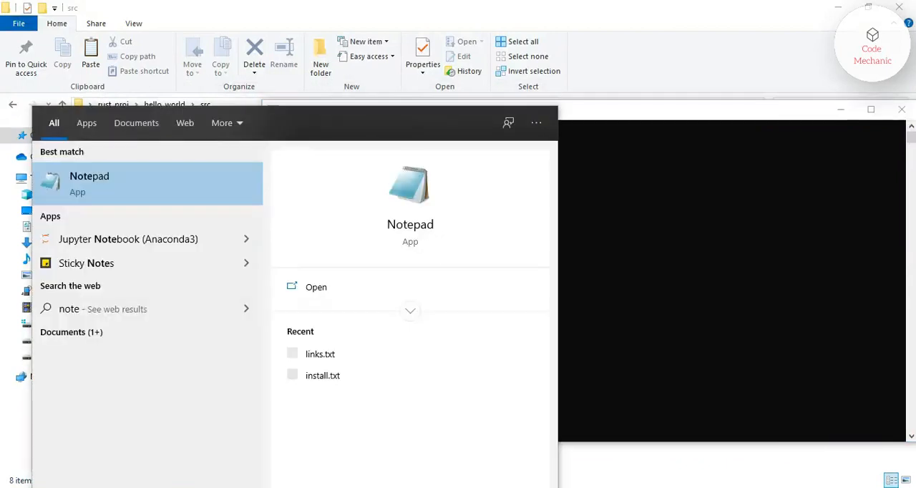
pyautogui.click(90, 183)
pyautogui.moveTo(158, 195)
pyautogui.mouseDown()
pyautogui.moveTo(236, 193)
pyautogui.moveTo(351, 157)
pyautogui.mouseUp()
pyautogui.moveTo(127, 245); pyautogui.dragTo(350, 250)
pyautogui.moveTo(481, 161); pyautogui.dragTo(366, 166)
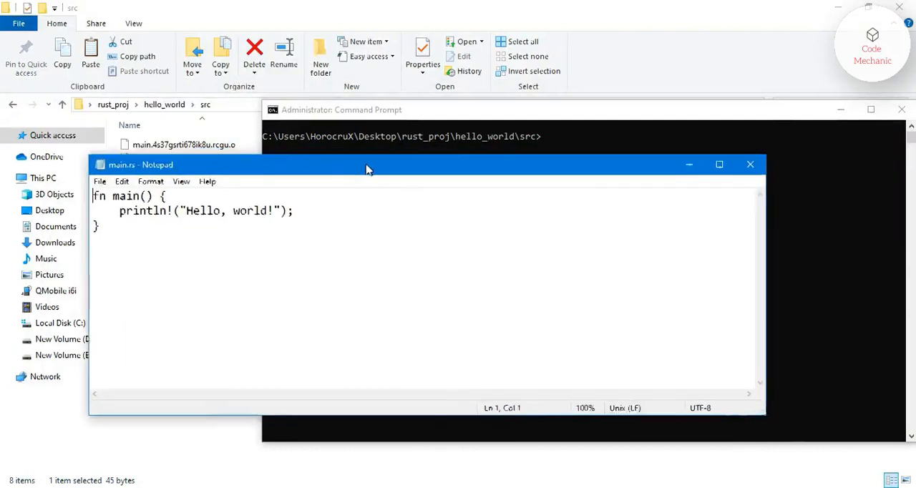
# Close Notepad and bring the Command Prompt in src back to the front.
pyautogui.hotkey('ctrl', 'a')
pyautogui.click(215, 223)
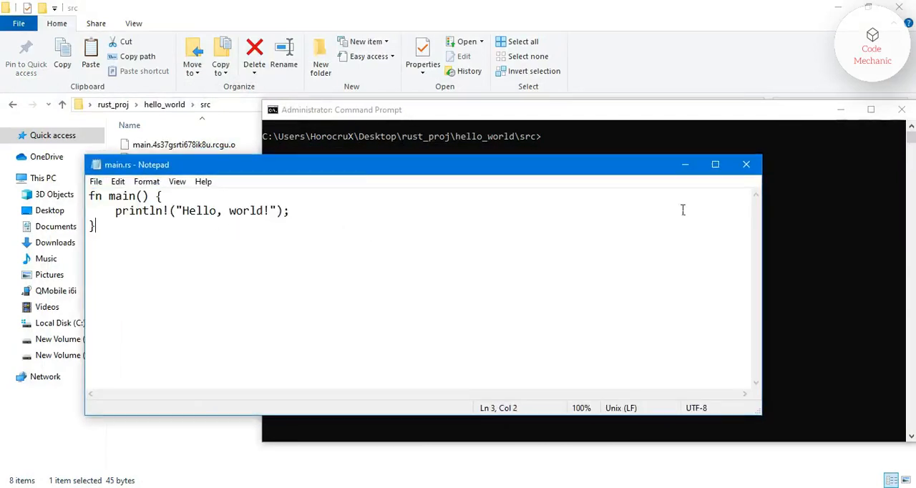
pyautogui.click(747, 164)
pyautogui.hotkey('alt', 'Tab')
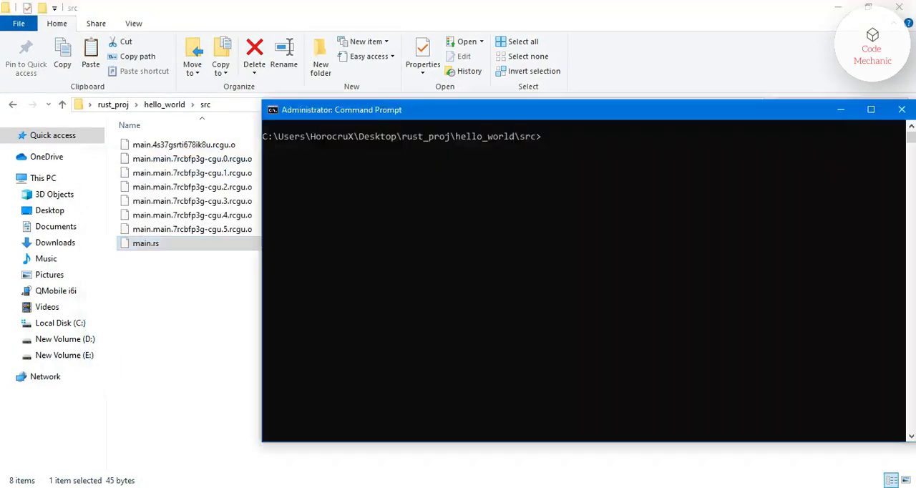
# Compile main.rs with rustc successfully and run main.exe, printing Hello, world!
pyautogui.click(630, 201)
pyautogui.write('rustc main.rs')
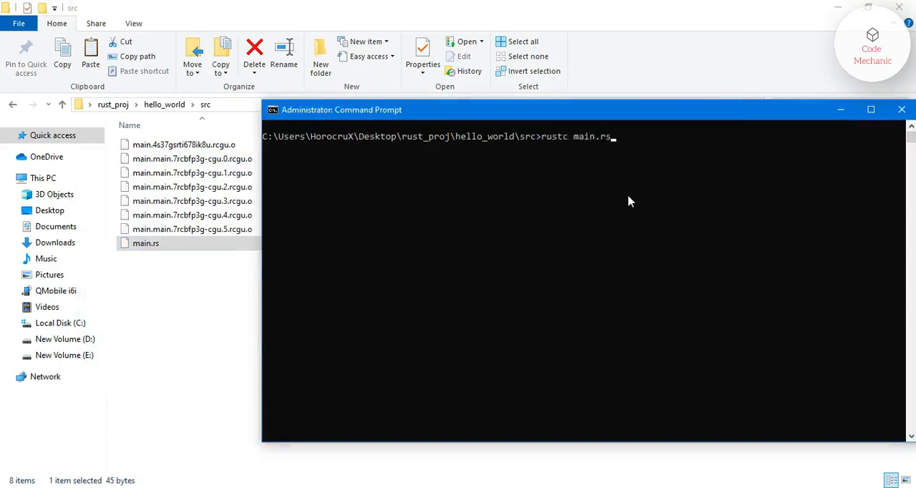
pyautogui.press('Return')
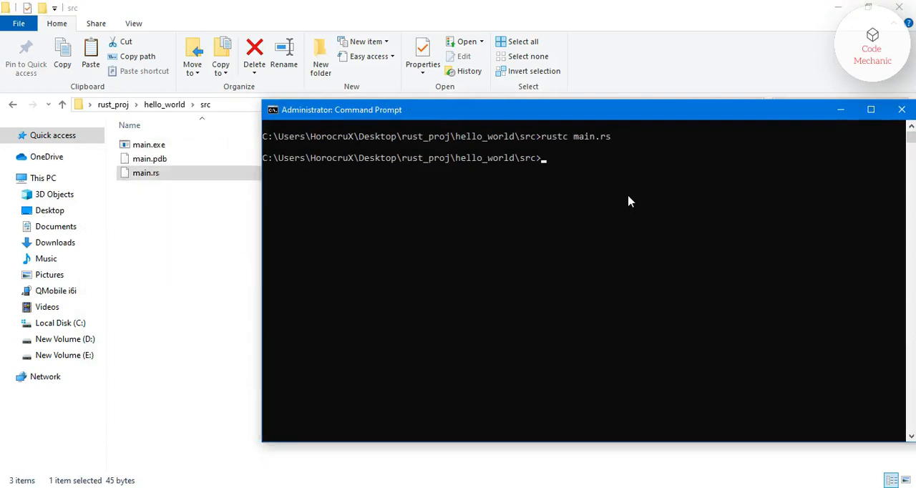
pyautogui.write('main.exe')
pyautogui.press('Return')
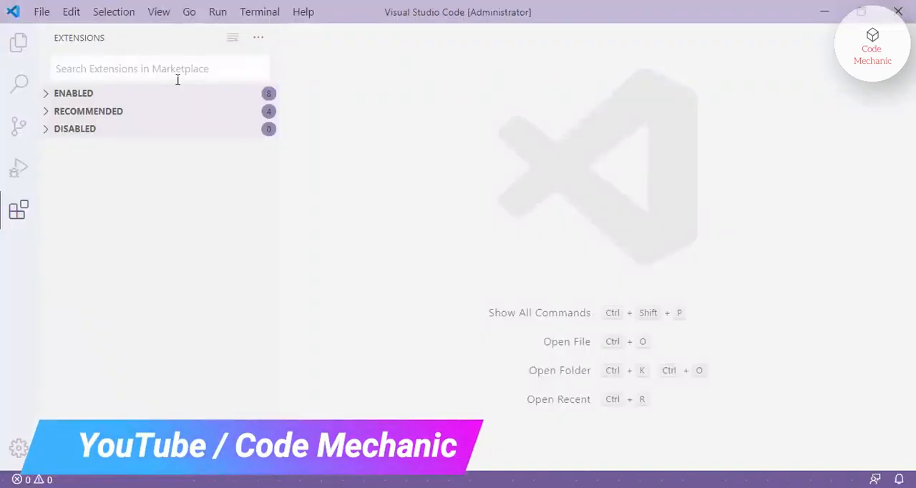
# Search the marketplace for Rust, install the official Rust extension, and show rust-analyzer's page.
pyautogui.click(177, 77)
pyautogui.write('Rust')
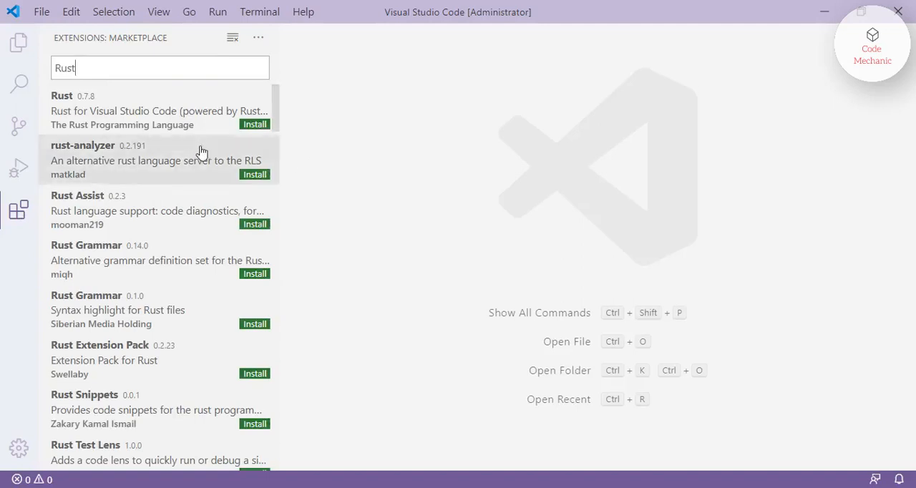
pyautogui.click(143, 115)
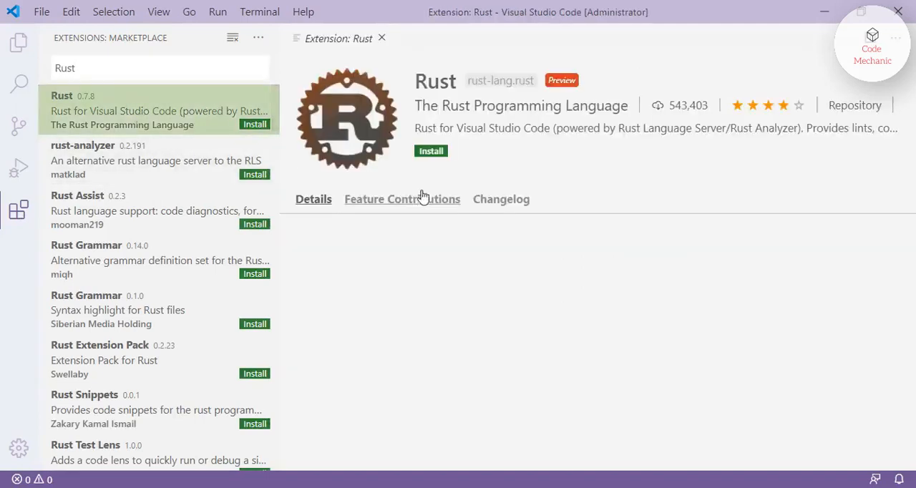
pyautogui.click(431, 151)
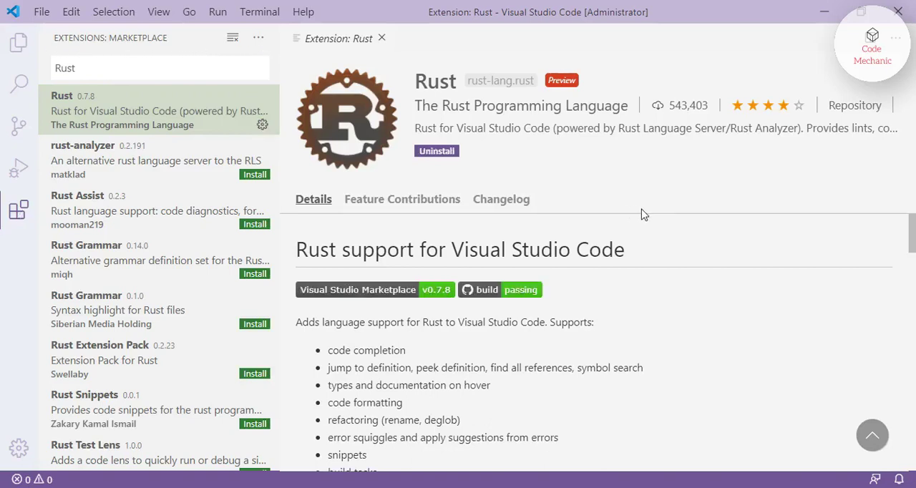
pyautogui.click(192, 163)
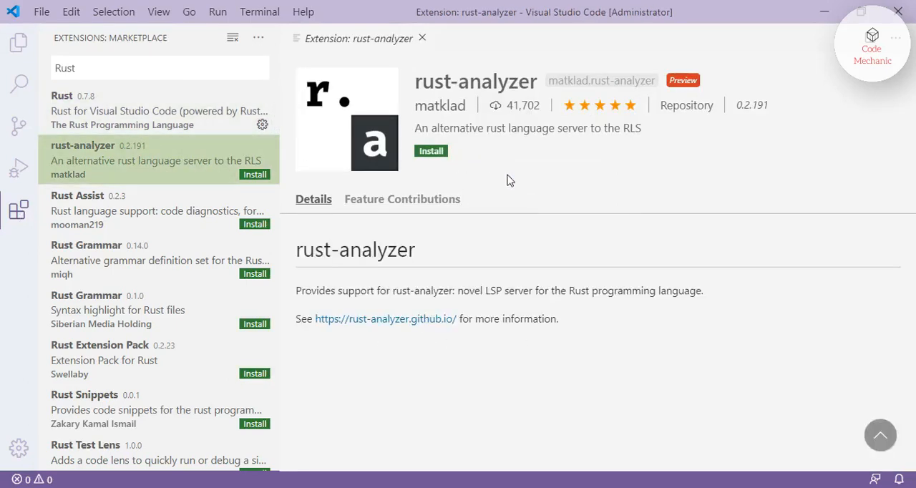
# Install rust-analyzer and download its missing language server, watching the progress notification.
pyautogui.click(431, 151)
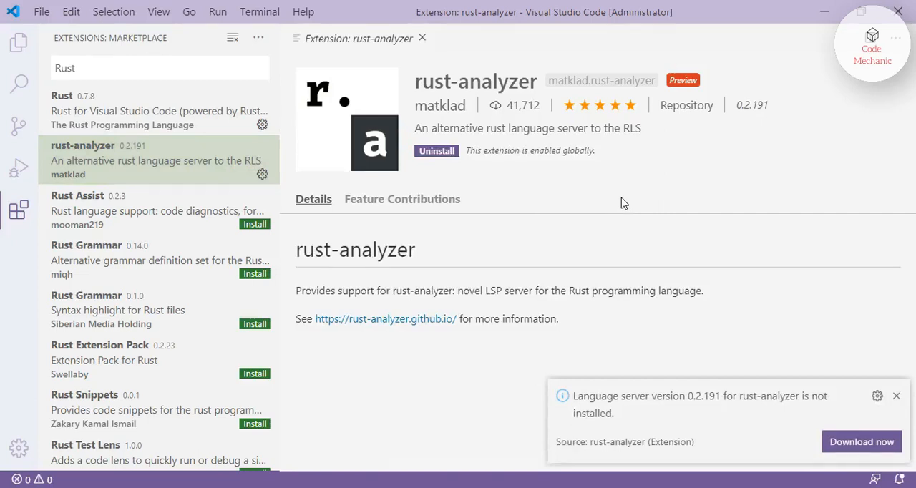
pyautogui.click(846, 445)
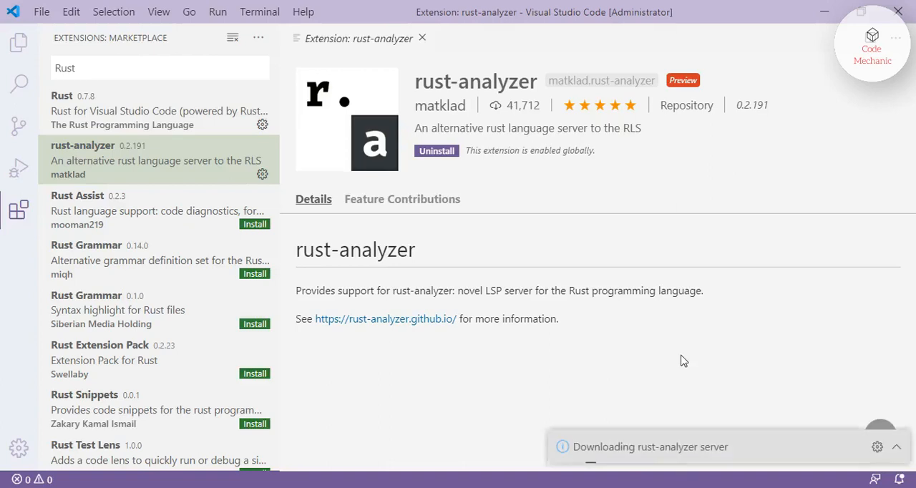
pyautogui.click(785, 446)
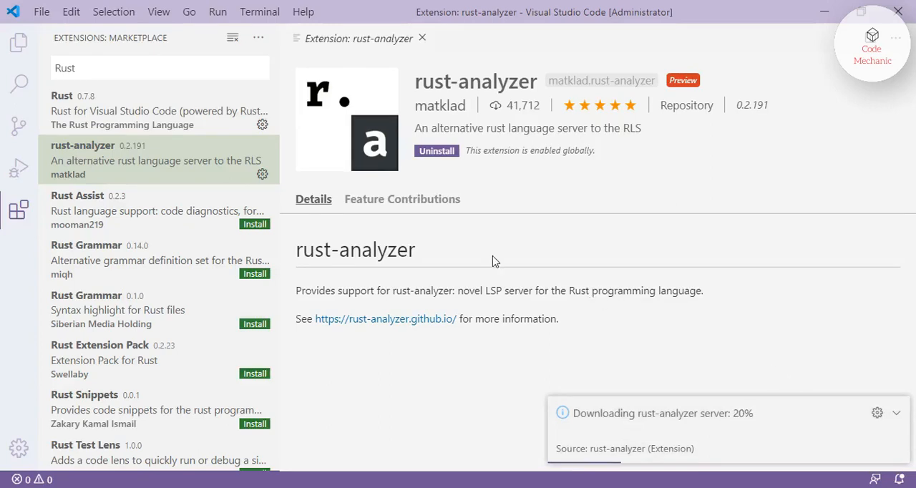
pyautogui.scroll(-1, 169, 314)
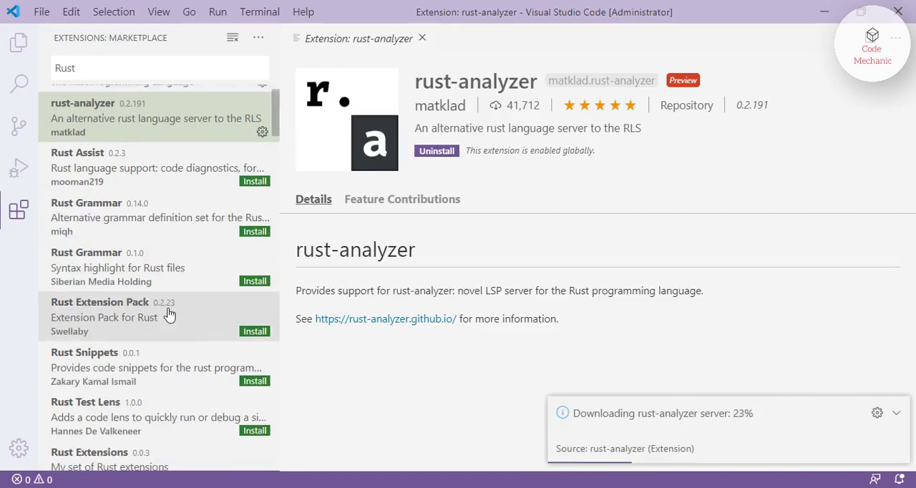
# Browse the Rust Extension Pack and rust-analyzer's contributed settings, then return to its description.
pyautogui.click(129, 311)
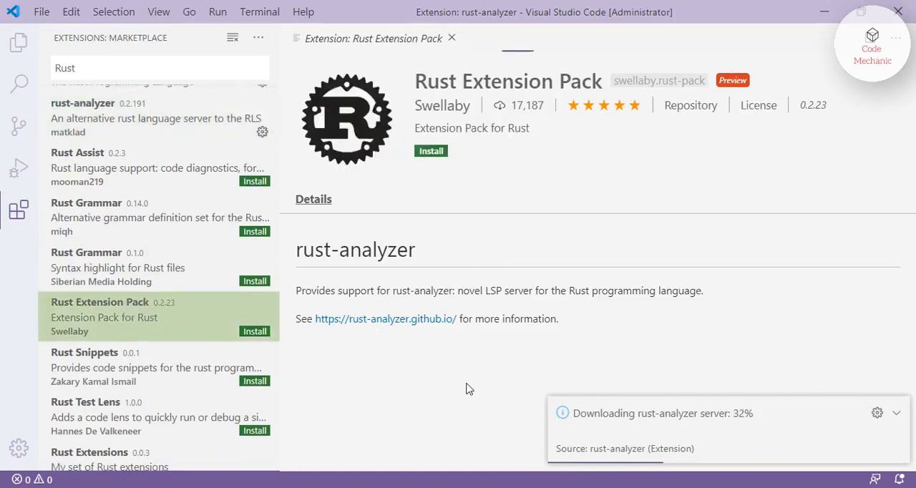
pyautogui.scroll(1, 163, 254)
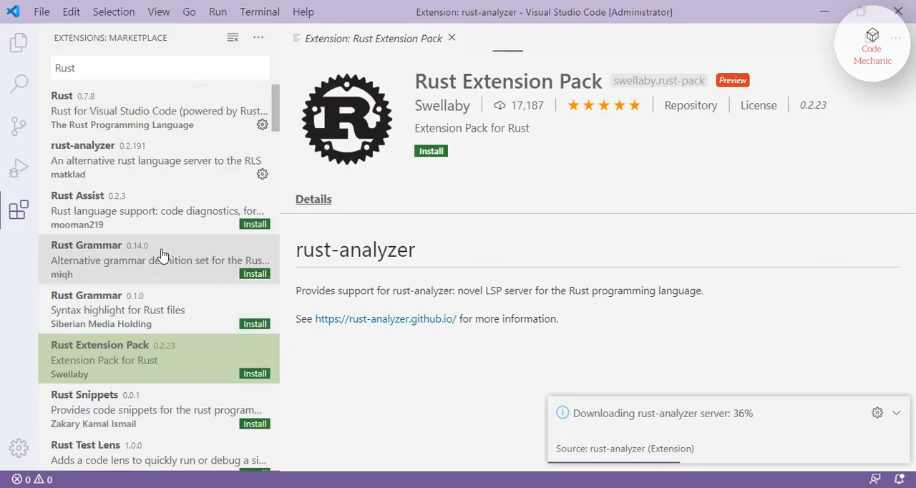
pyautogui.click(215, 169)
pyautogui.click(402, 199)
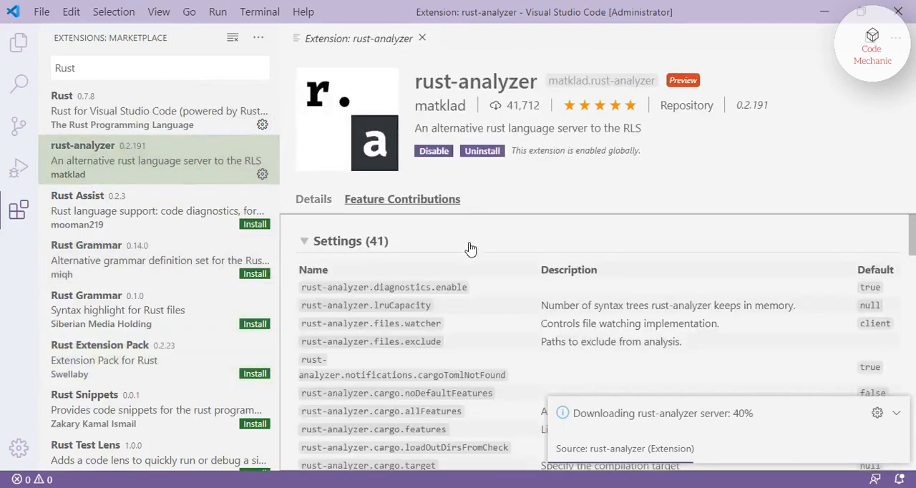
pyautogui.scroll(-5, 472, 315)
pyautogui.scroll(-5, 484, 320)
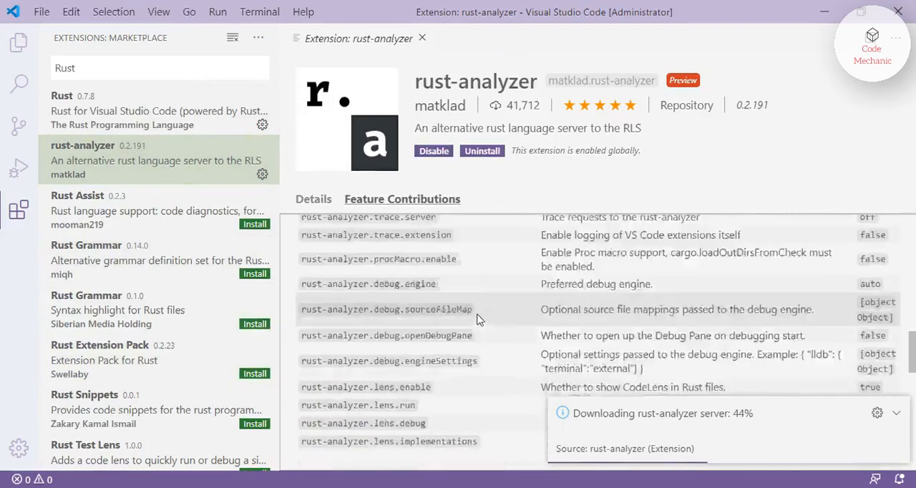
pyautogui.scroll(-5, 484, 320)
pyautogui.scroll(-5, 483, 320)
pyautogui.scroll(3, 479, 320)
pyautogui.scroll(10, 480, 320)
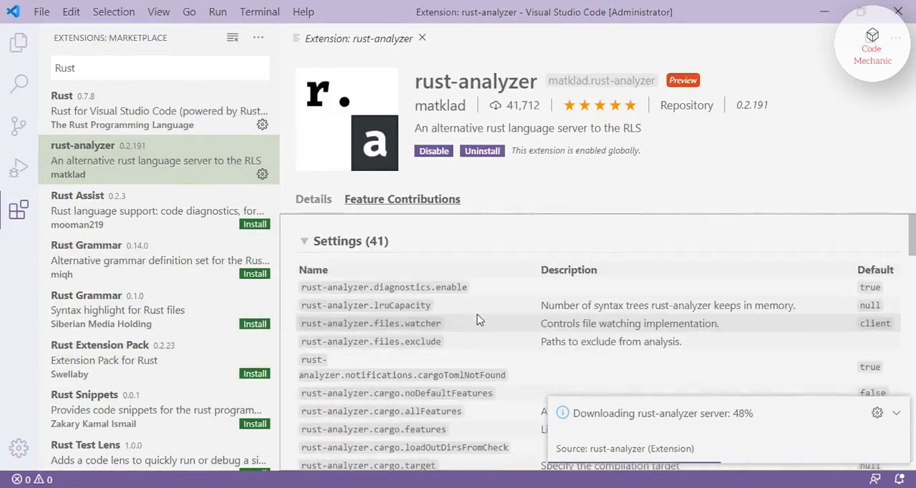
pyautogui.click(314, 199)
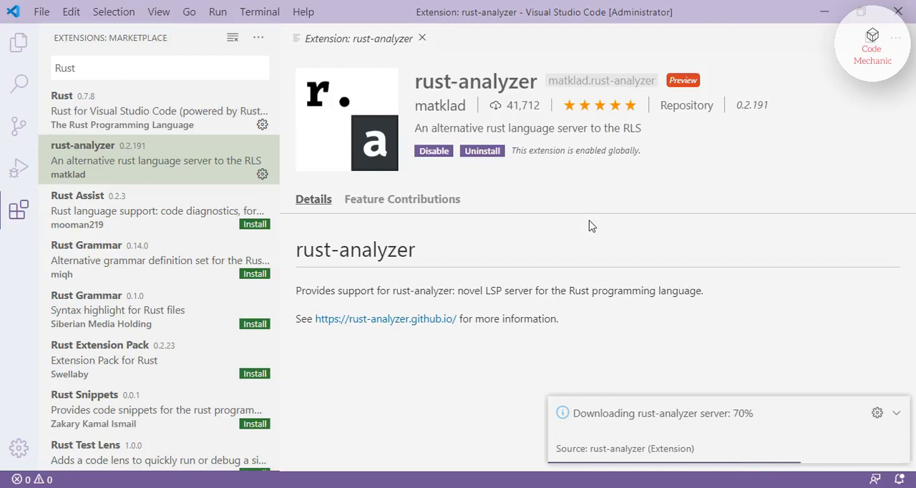
pyautogui.scroll(-5, 133, 311)
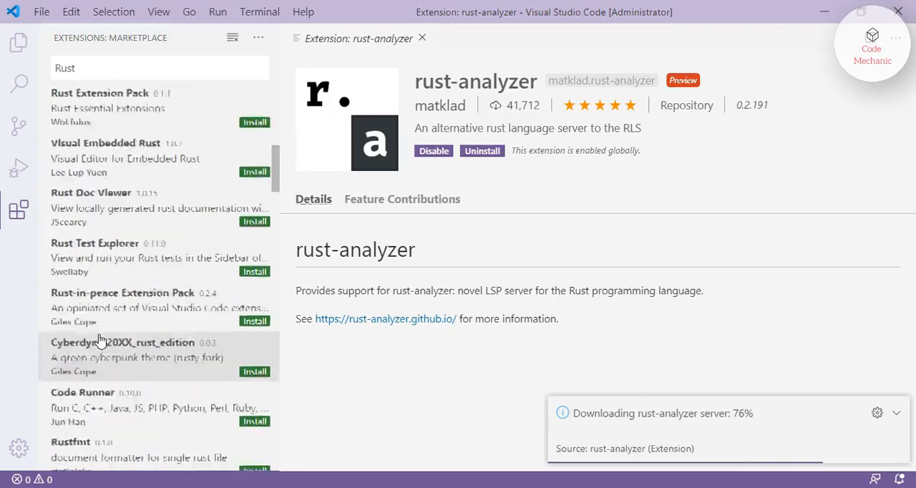
pyautogui.scroll(-5, 165, 344)
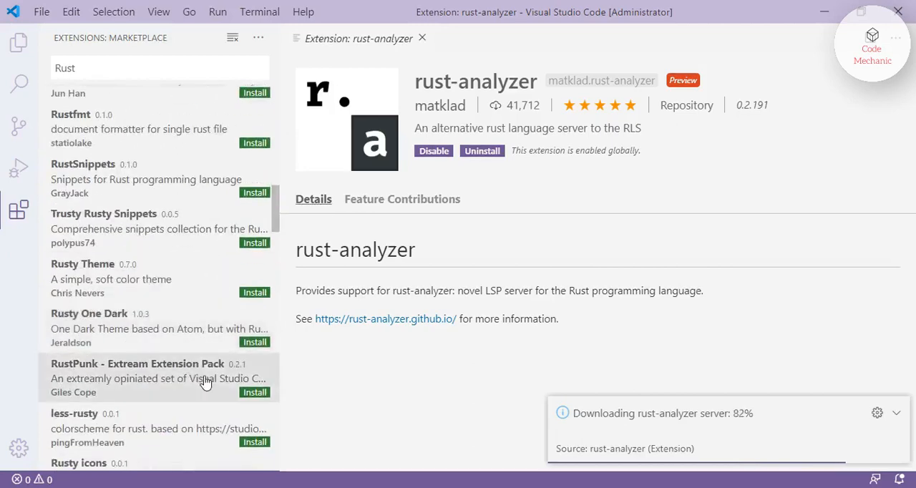
pyautogui.scroll(-3, 201, 372)
pyautogui.scroll(-2, 206, 380)
pyautogui.scroll(-2, 206, 380)
pyautogui.scroll(-3, 206, 380)
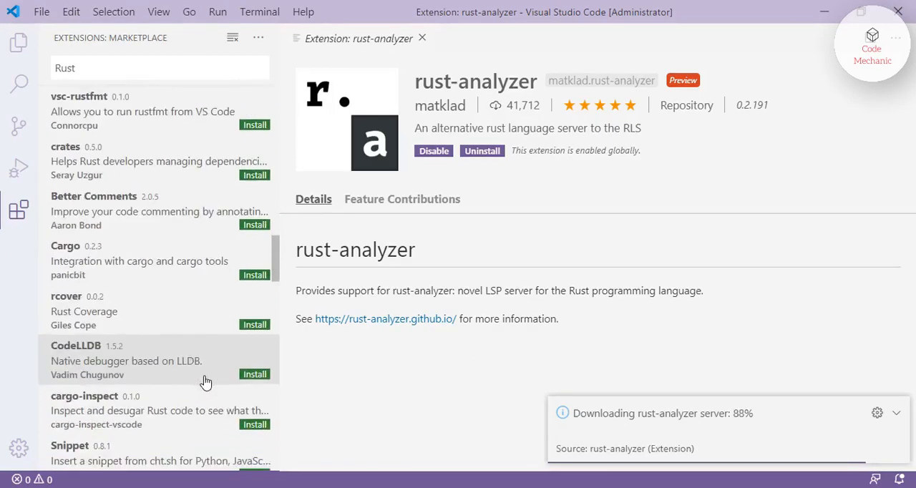
pyautogui.scroll(-2, 206, 380)
pyautogui.scroll(-2, 206, 380)
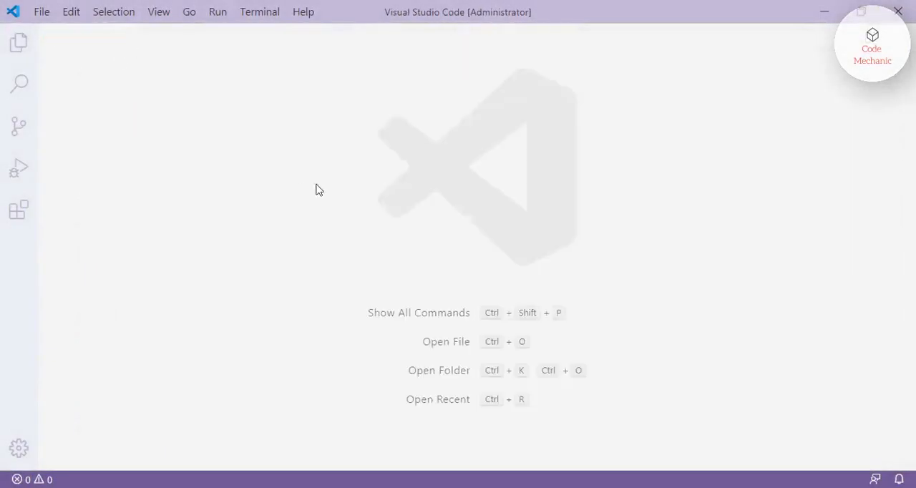
# Open Desktop > rust_proj > hello_world as the workspace folder from the Explorer.
pyautogui.click(19, 43)
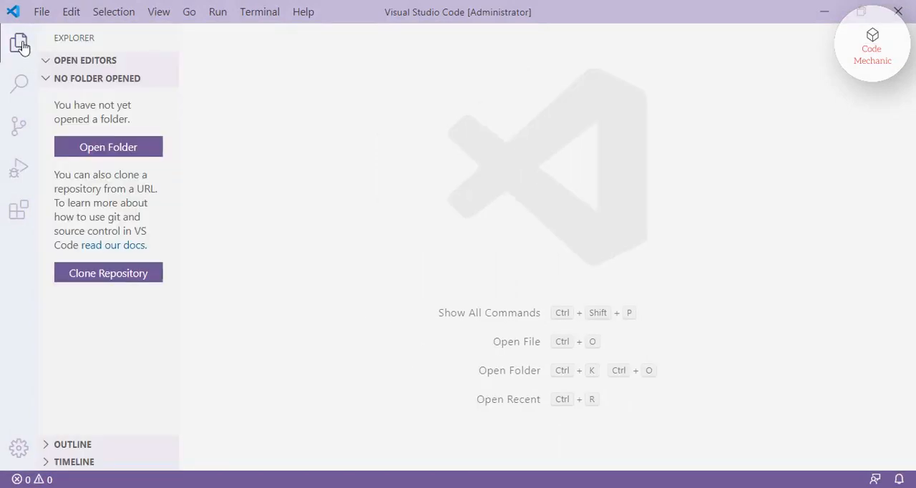
pyautogui.click(149, 151)
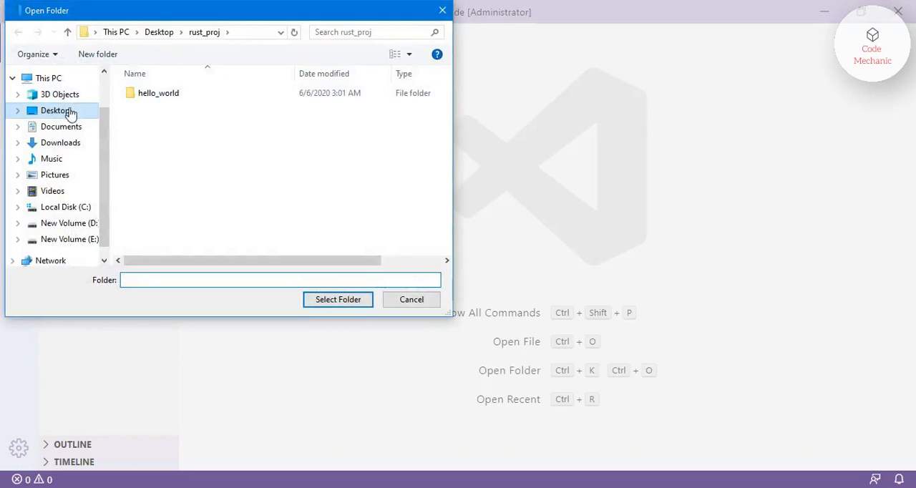
pyautogui.click(55, 110)
pyautogui.doubleClick(201, 87)
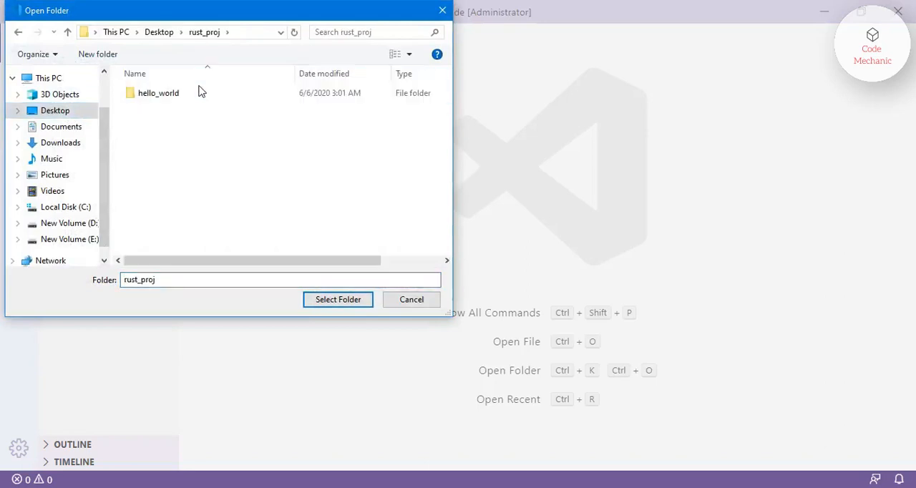
pyautogui.click(180, 93)
pyautogui.click(338, 299)
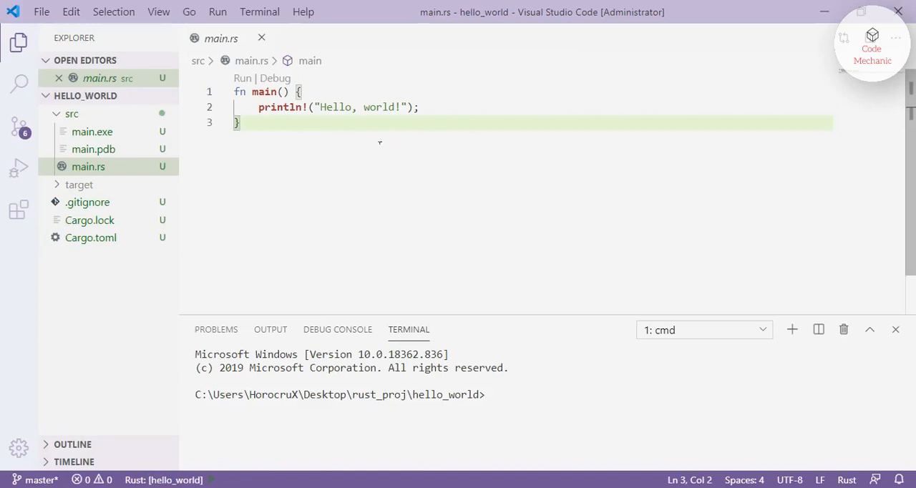
# Run main via the Run code lens and select the Hello, world! terminal output.
pyautogui.click(243, 79)
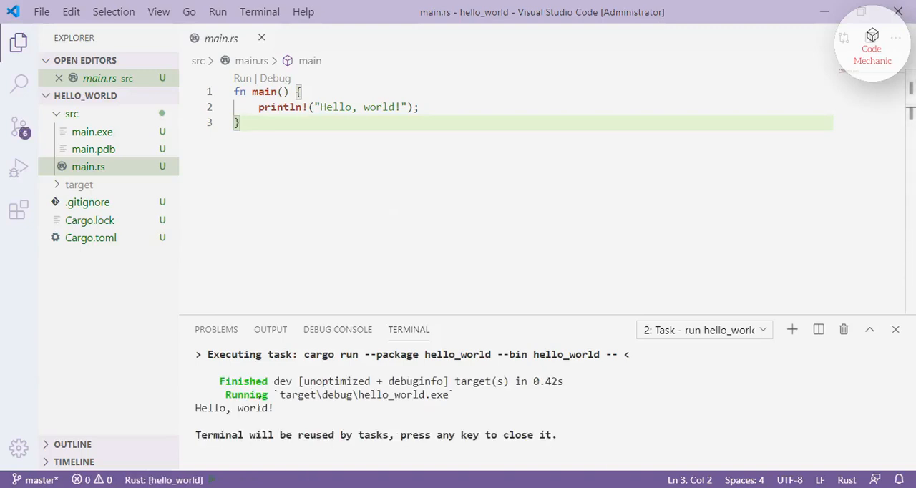
pyautogui.moveTo(208, 409); pyautogui.dragTo(276, 409)
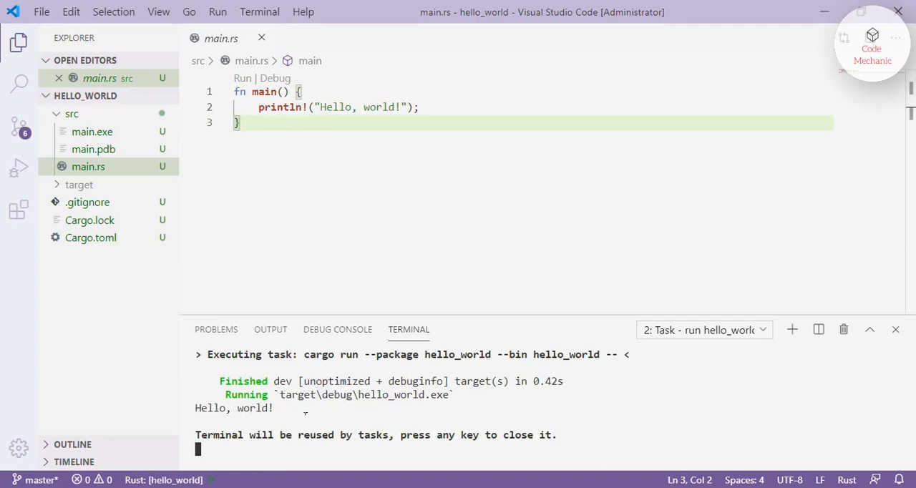